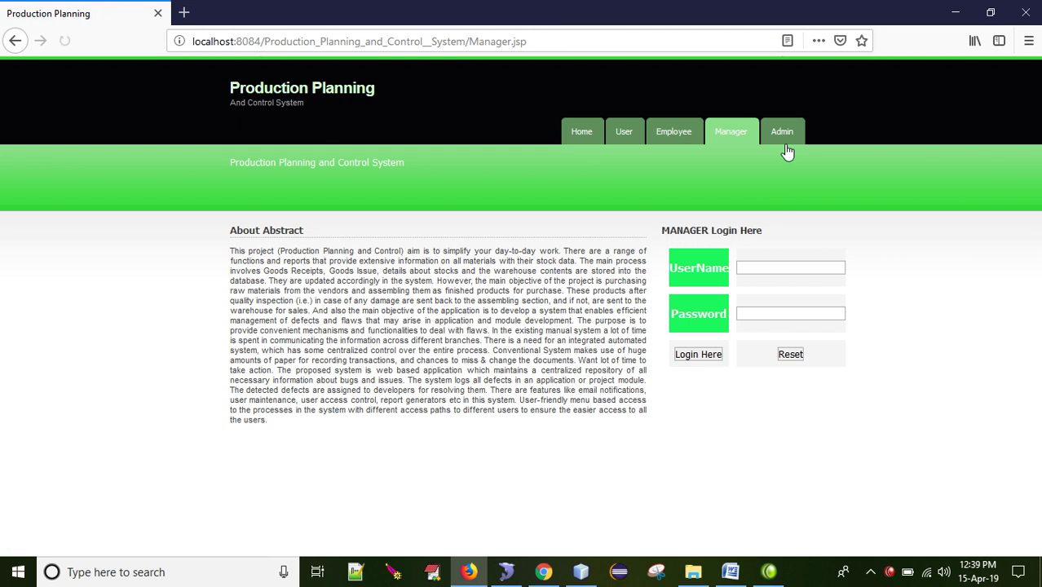
# Step: Attempt the admin login with the admin username and password, which fails
pyautogui.click(782, 133)
pyautogui.click(769, 265)
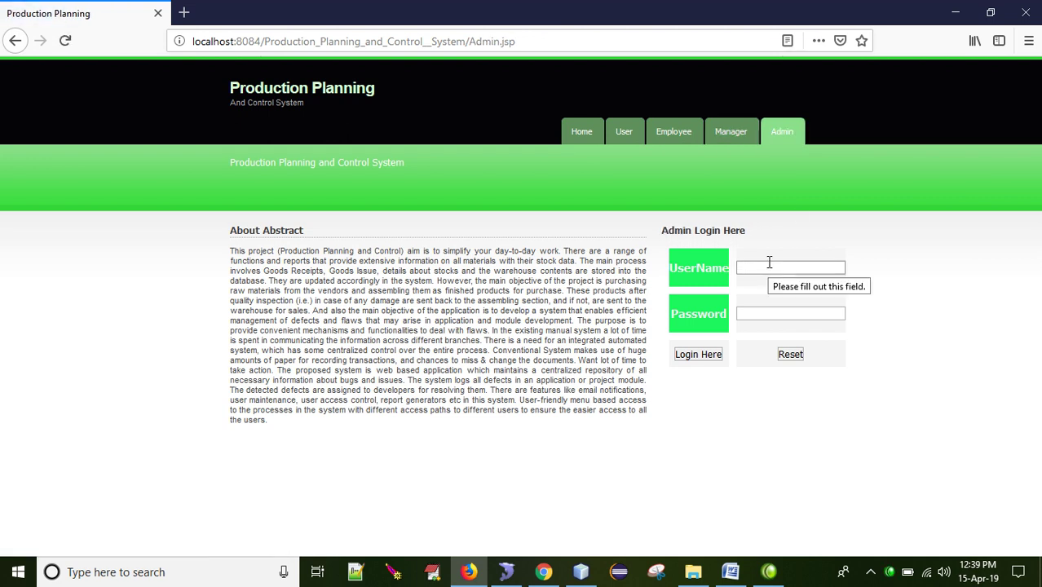
pyautogui.write('admin')
pyautogui.press('Tab')
pyautogui.write('admi')
pyautogui.press('Tab')
pyautogui.press('Return')
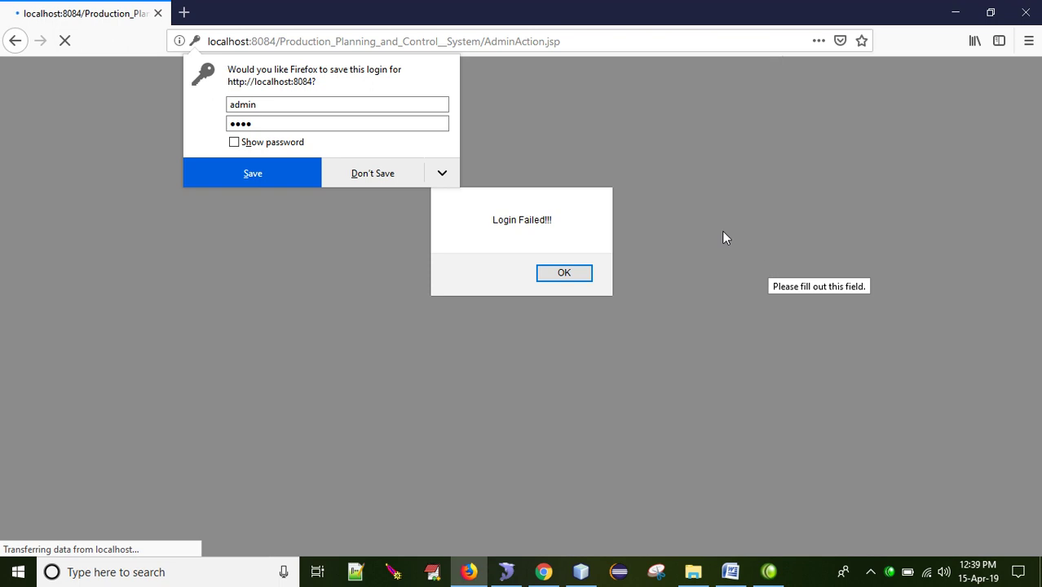
# Step: Dismiss the Login Failed alert and log in as admin again successfully
pyautogui.click(563, 273)
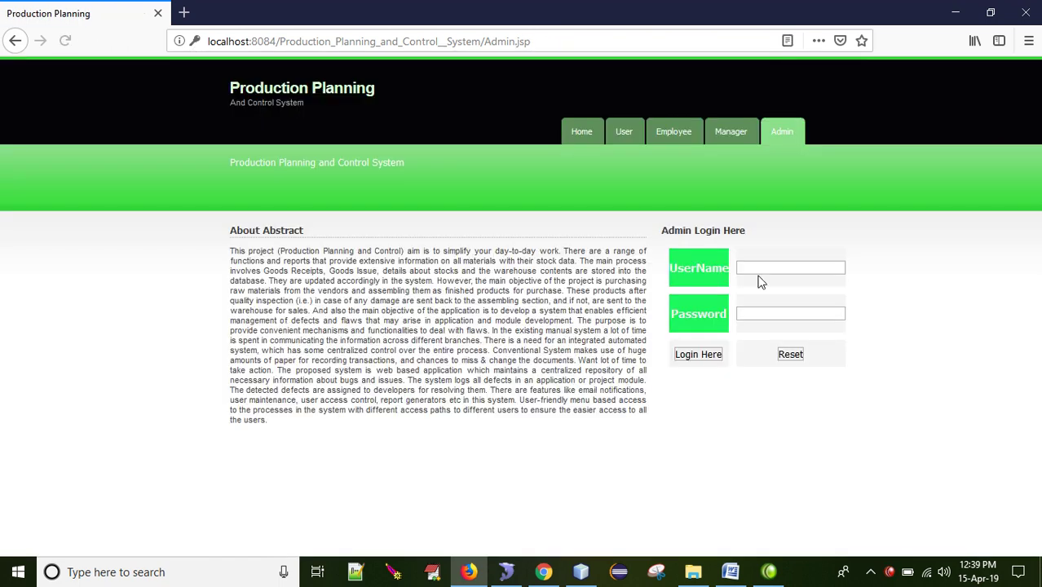
pyautogui.click(759, 265)
pyautogui.write('admin')
pyautogui.press('Tab')
pyautogui.write('a')
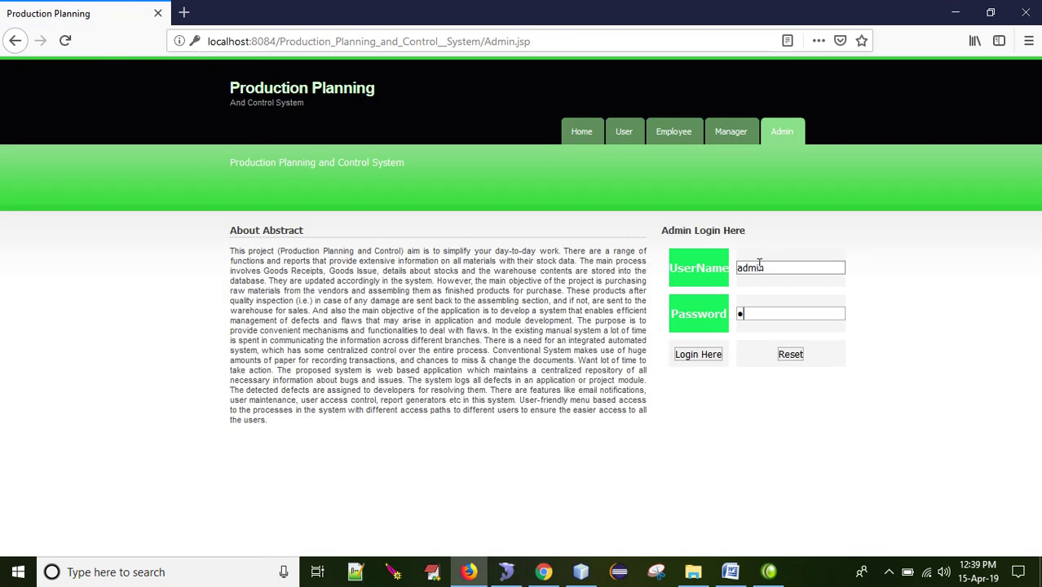
pyautogui.write('dmi')
pyautogui.press('Return')
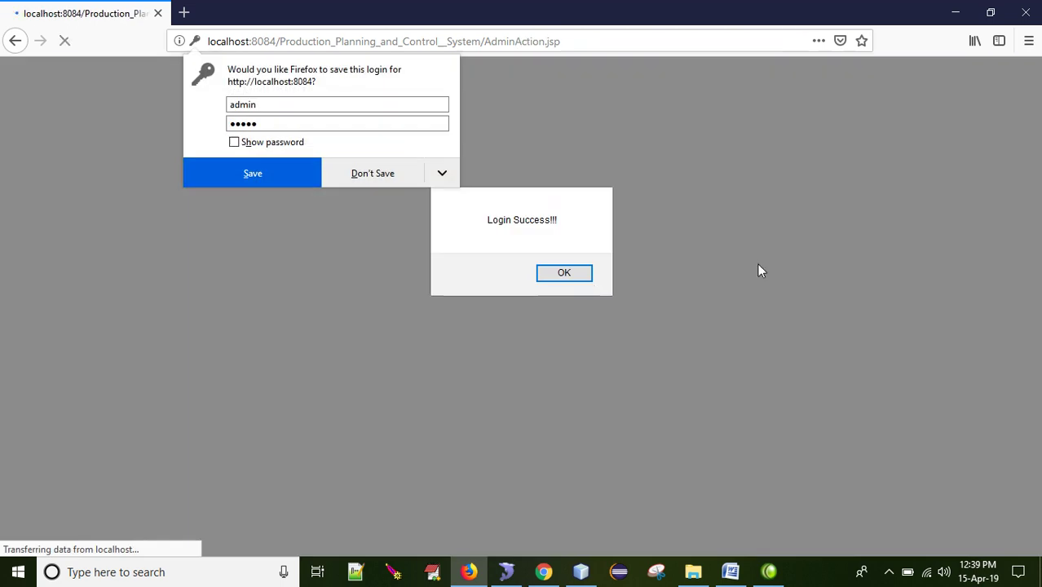
# Step: Start a new manager on the Add Manager form with a name and a suggested email
pyautogui.click(574, 281)
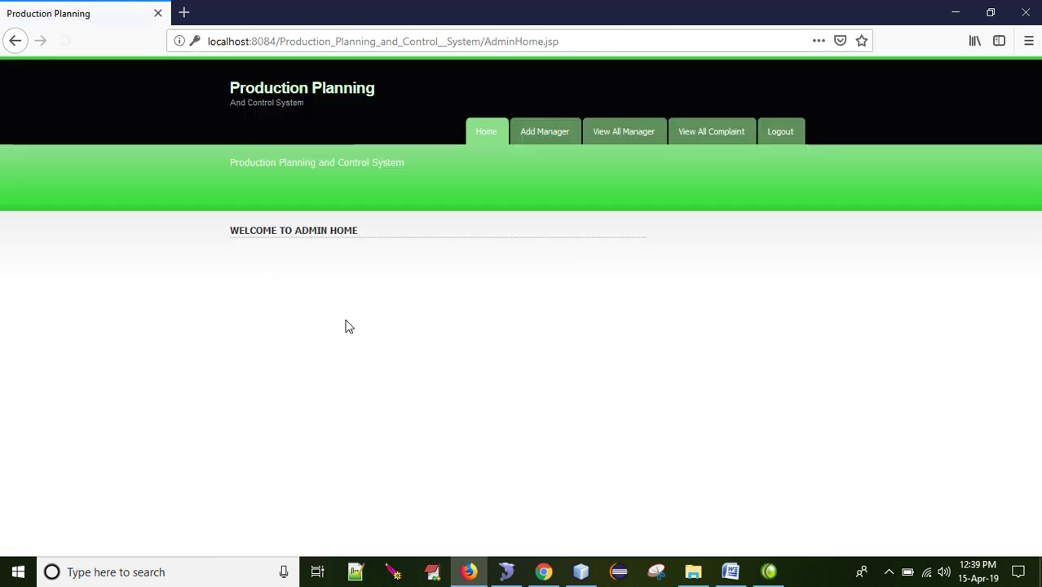
pyautogui.click(538, 135)
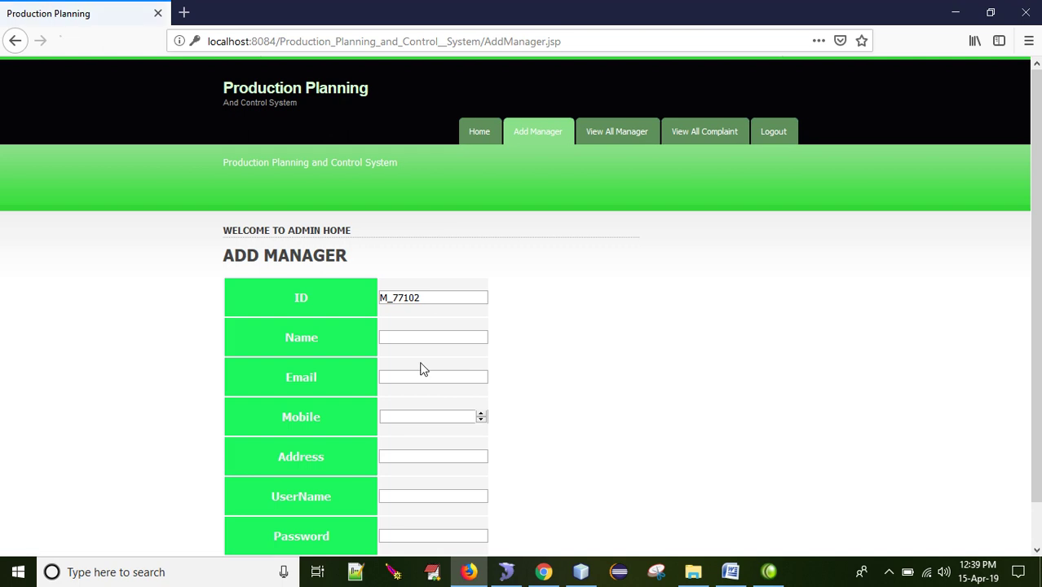
pyautogui.click(414, 338)
pyautogui.write('ve')
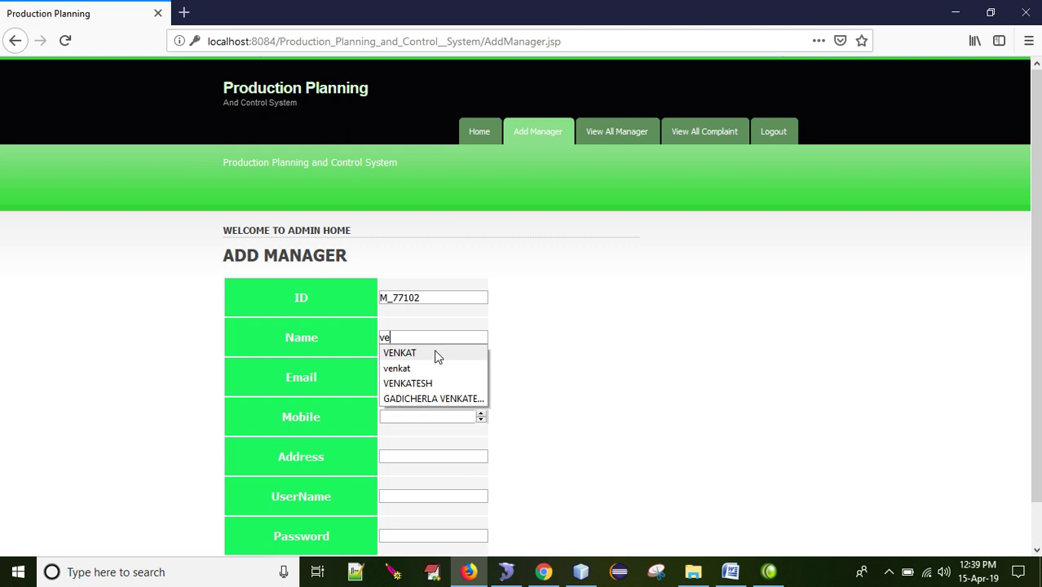
pyautogui.write('nkat')
pyautogui.press('Tab')
pyautogui.write('venkat')
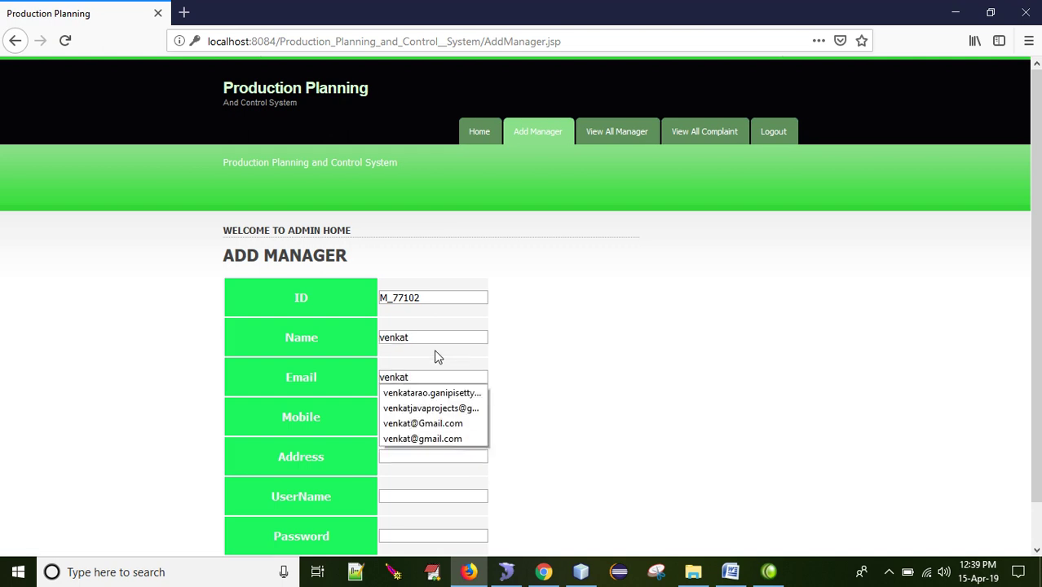
pyautogui.press('Down')
pyautogui.press('Tab')
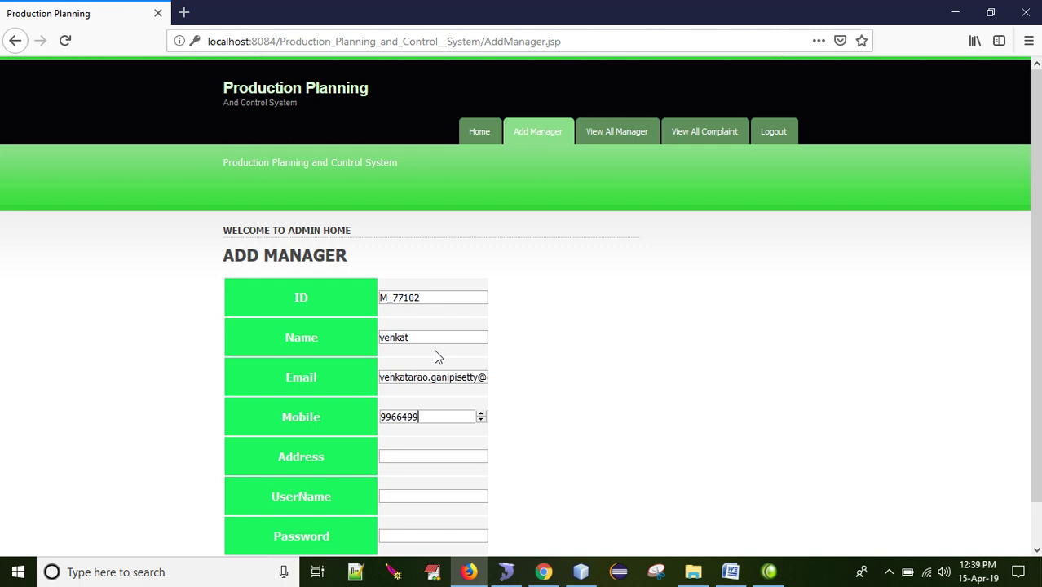
# Step: Enter the manager's mobile, address, username and password, submit, and decline saving the login
pyautogui.press('Tab')
pyautogui.press('Tab')
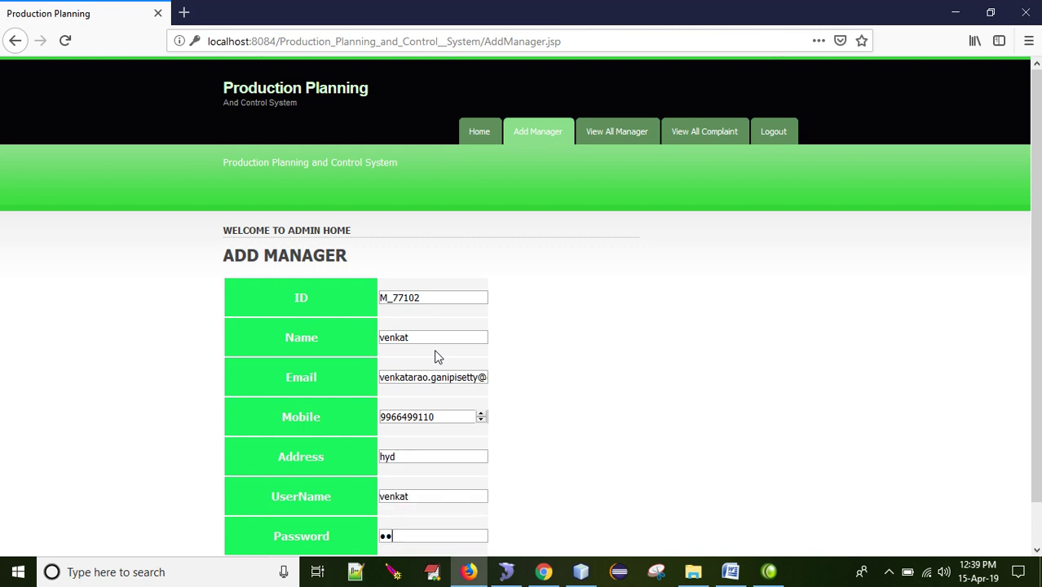
pyautogui.press('Return')
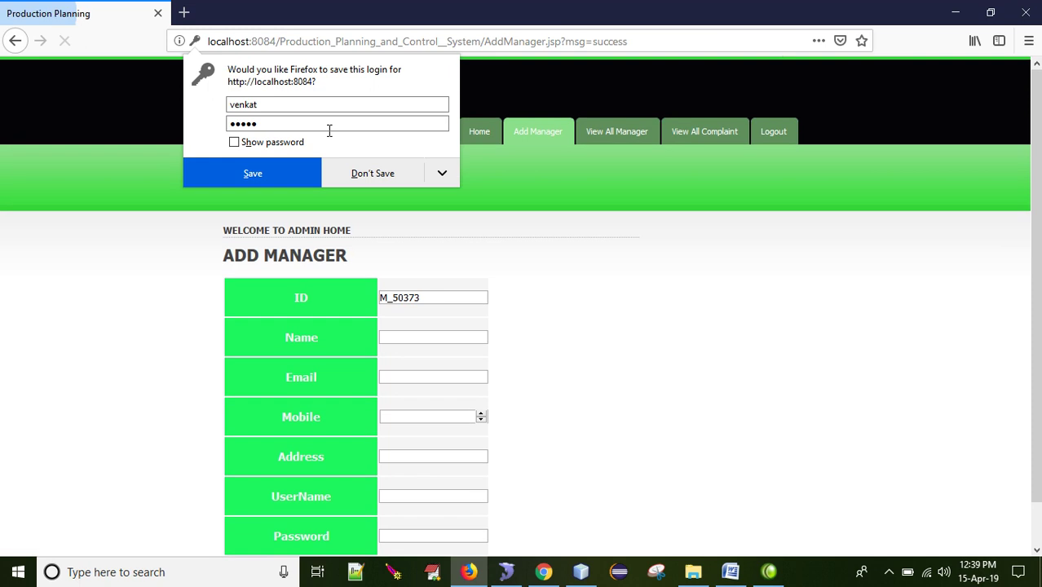
pyautogui.click(363, 179)
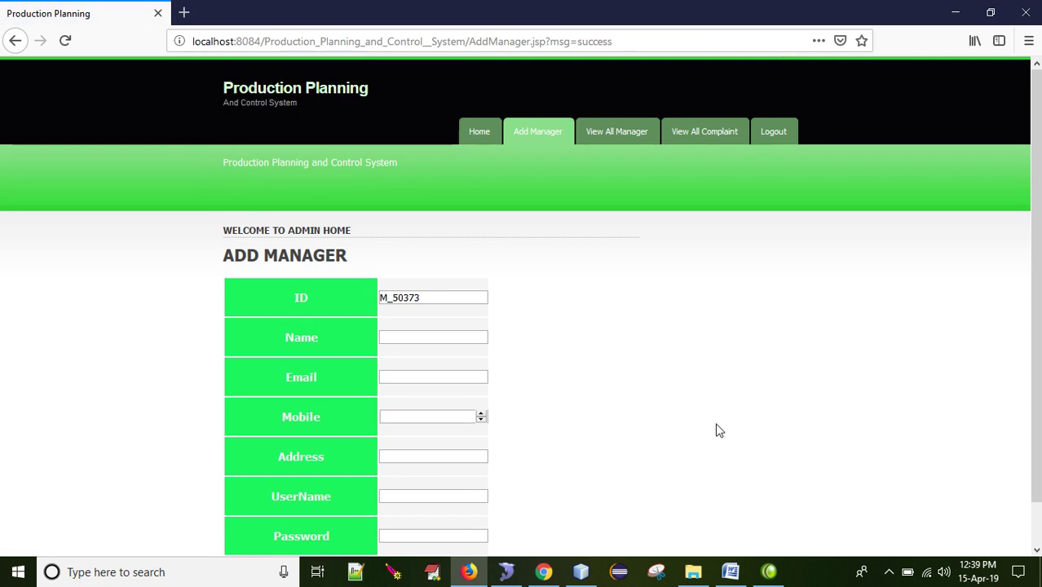
# Step: Review the manager and complaint lists, confirming M_77102, then log out of the admin account
pyautogui.click(638, 136)
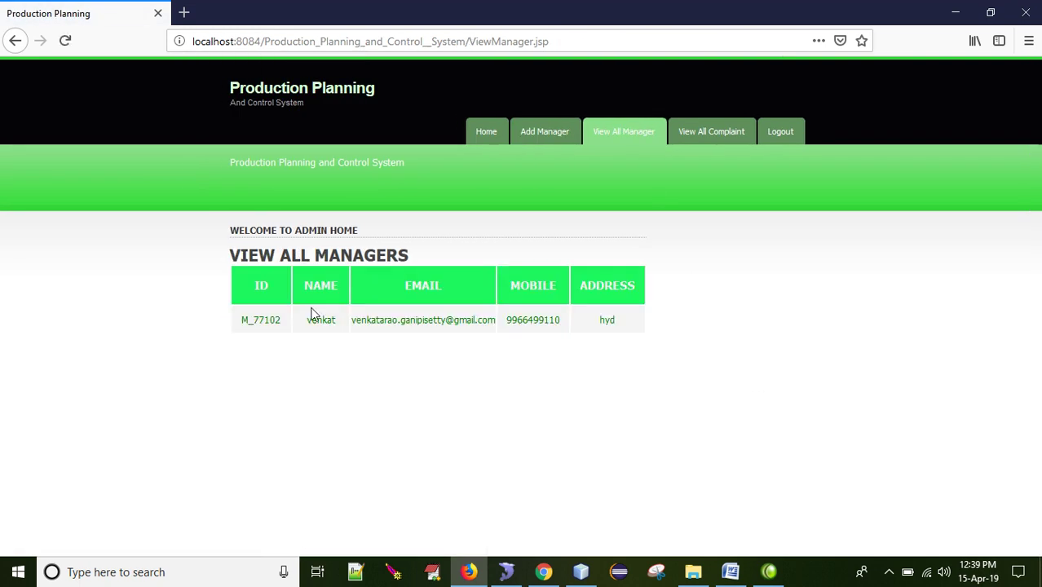
pyautogui.click(728, 133)
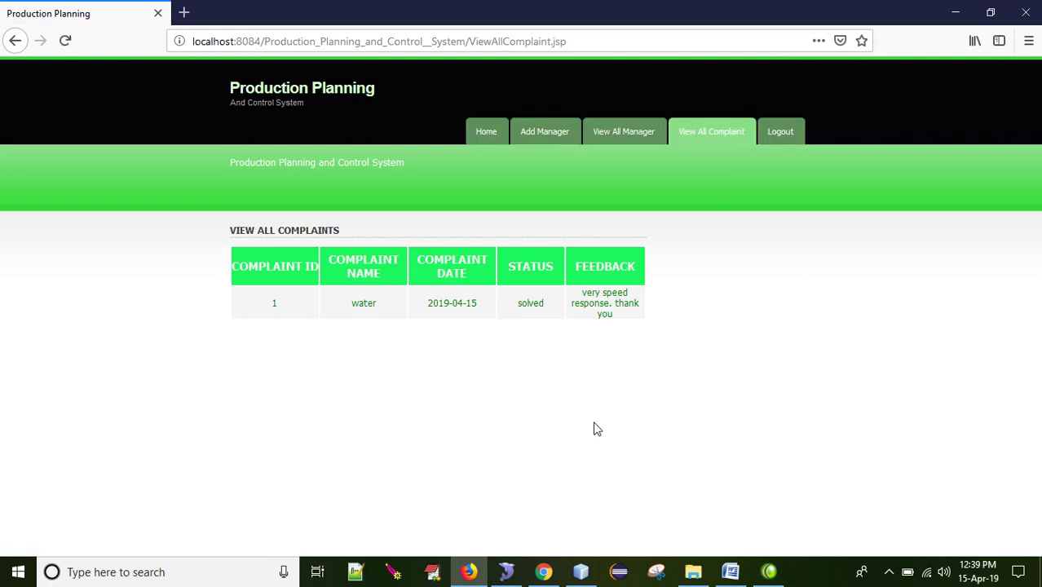
pyautogui.click(622, 139)
pyautogui.click(551, 137)
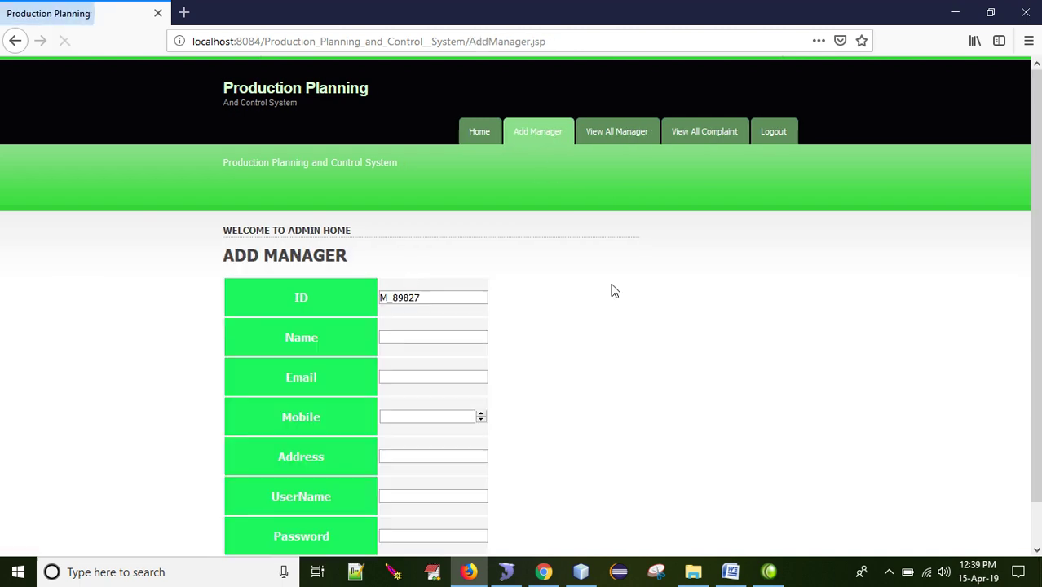
pyautogui.click(775, 133)
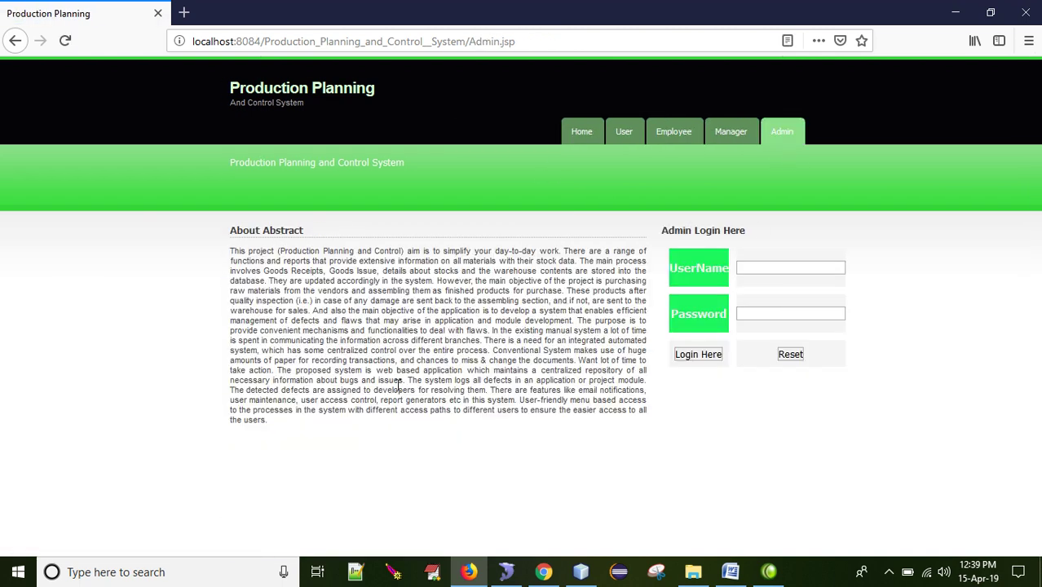
# Step: Try logging in on the Manager page with the new manager's username and password
pyautogui.click(734, 141)
pyautogui.click(770, 266)
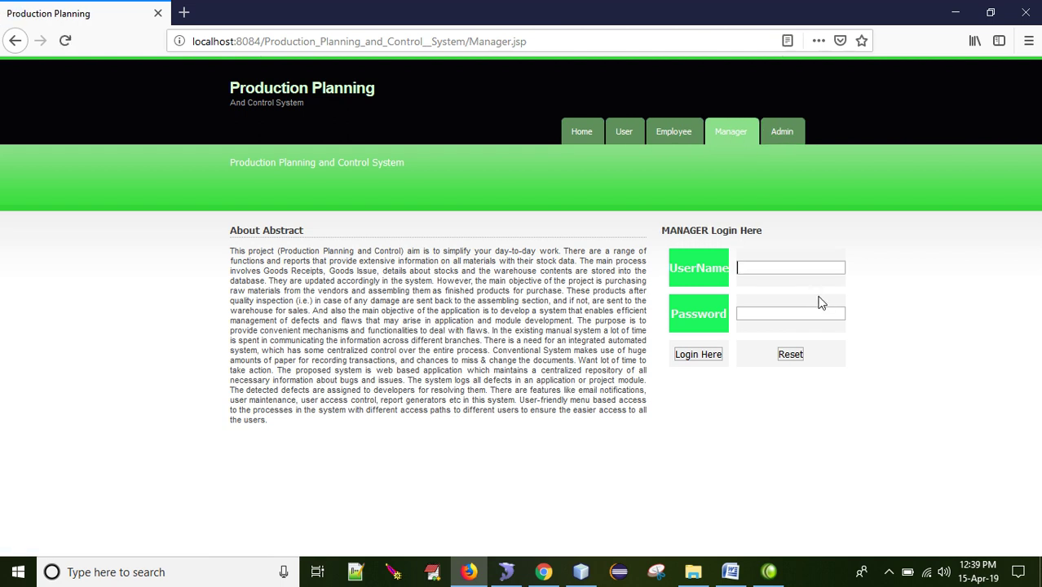
pyautogui.write('venkat')
pyautogui.press('Tab')
pyautogui.write('venkat')
pyautogui.press('Tab')
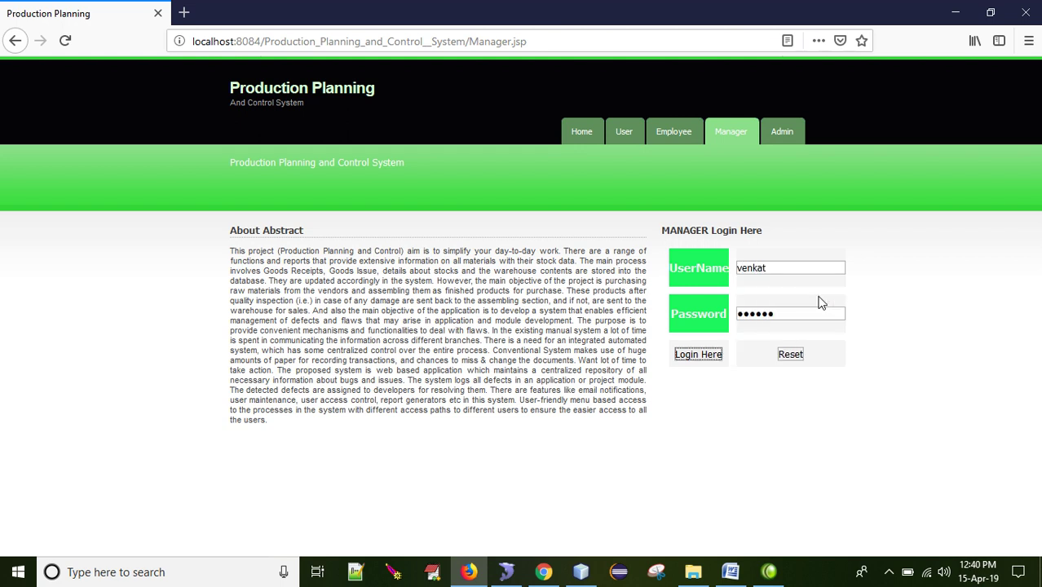
pyautogui.doubleClick(789, 309)
pyautogui.write('v')
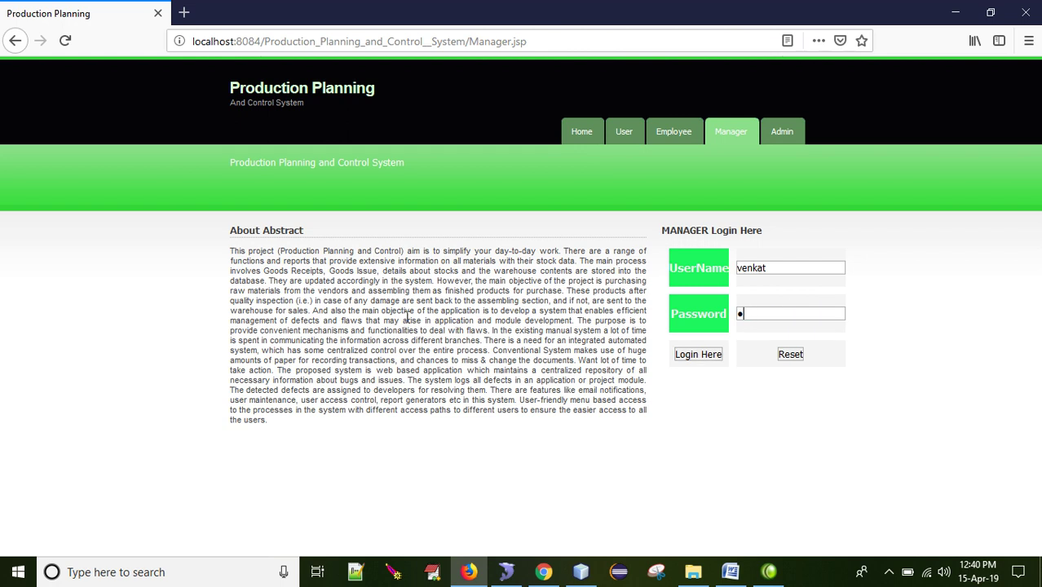
pyautogui.write('enkat')
pyautogui.press('Tab')
pyautogui.press('Return')
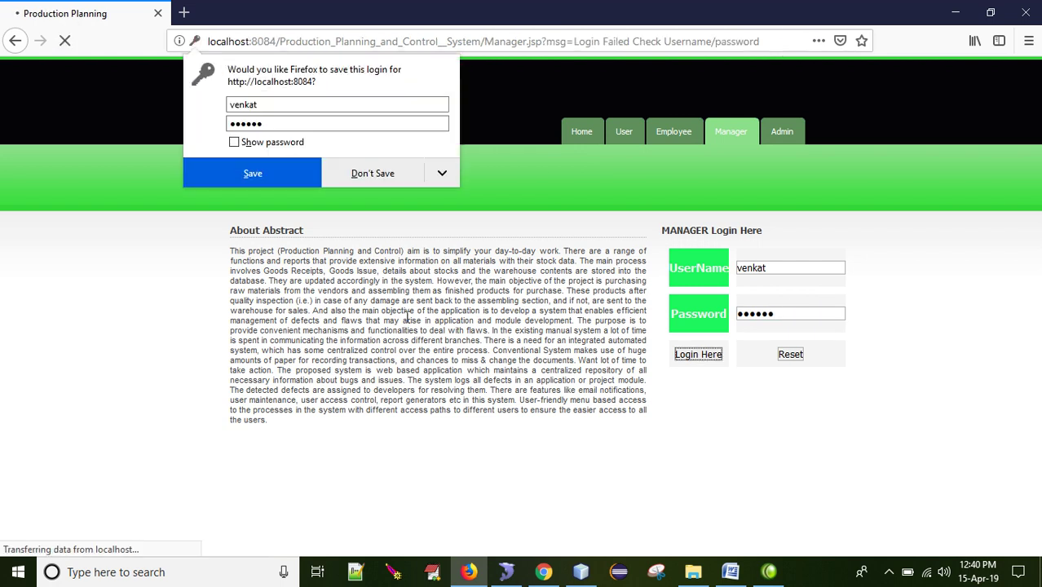
pyautogui.click(373, 173)
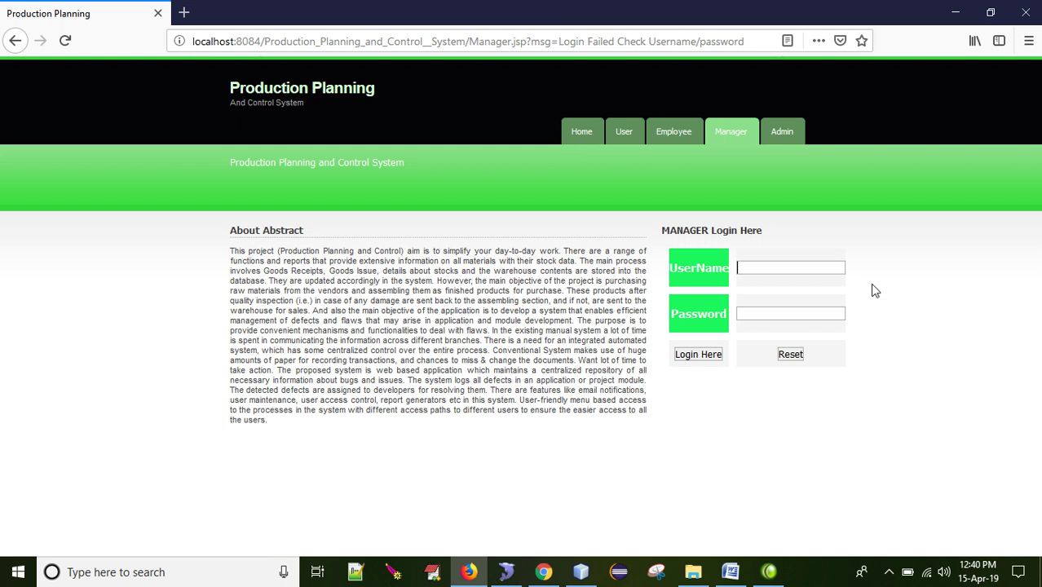
# Step: Retry the manager login with a re-entered password and dismiss the save-login offer
pyautogui.write('venk')
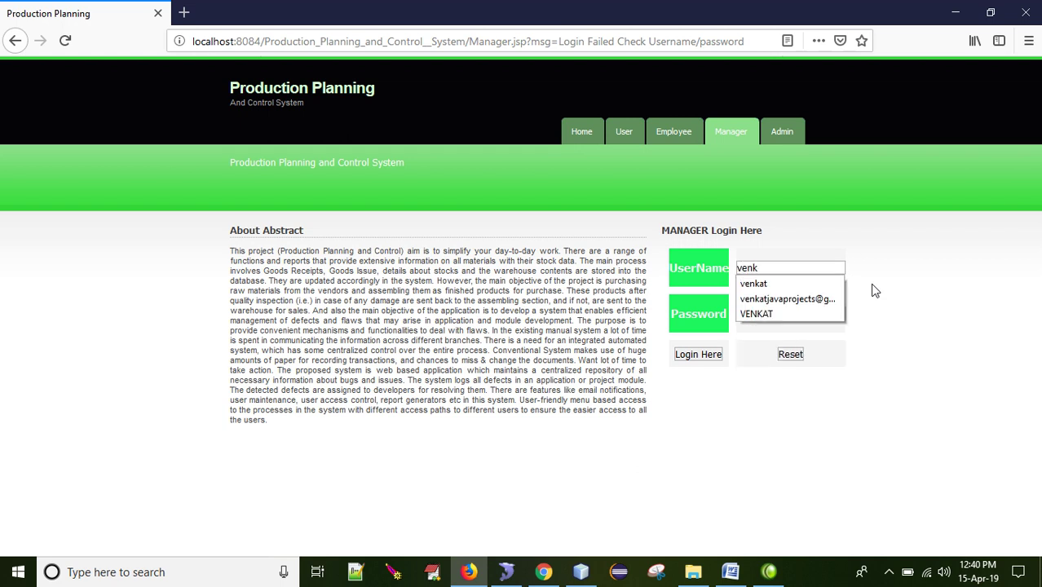
pyautogui.write('at')
pyautogui.press('Tab')
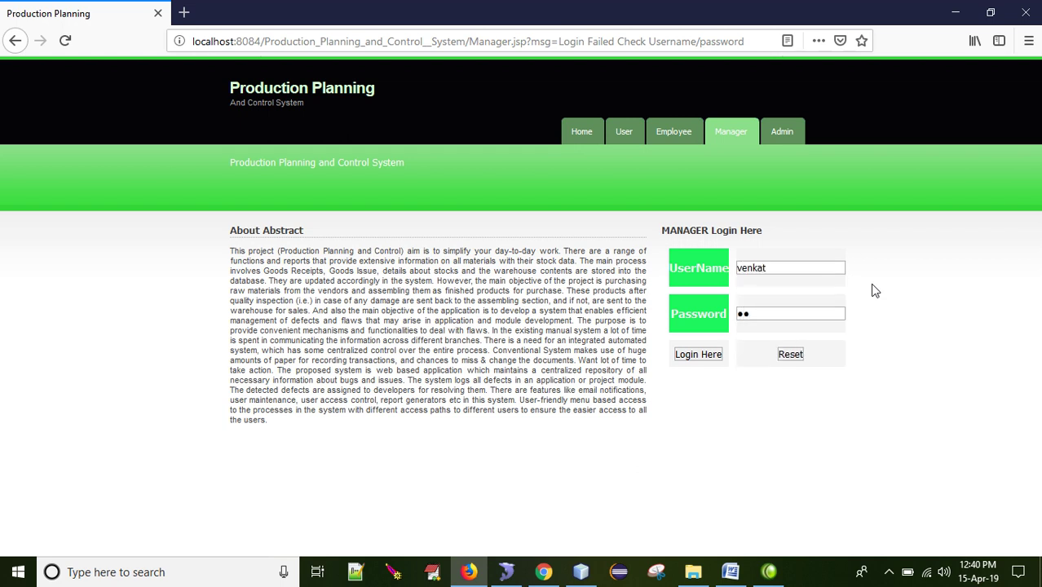
pyautogui.write('t')
pyautogui.press('Tab')
pyautogui.press('Return')
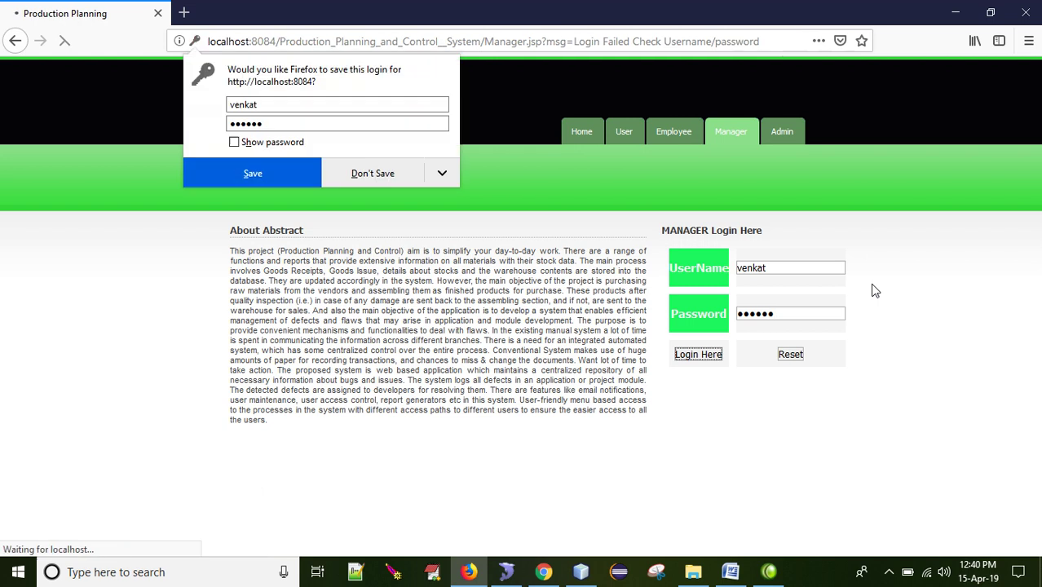
pyautogui.moveTo(826, 213); pyautogui.dragTo(819, 289)
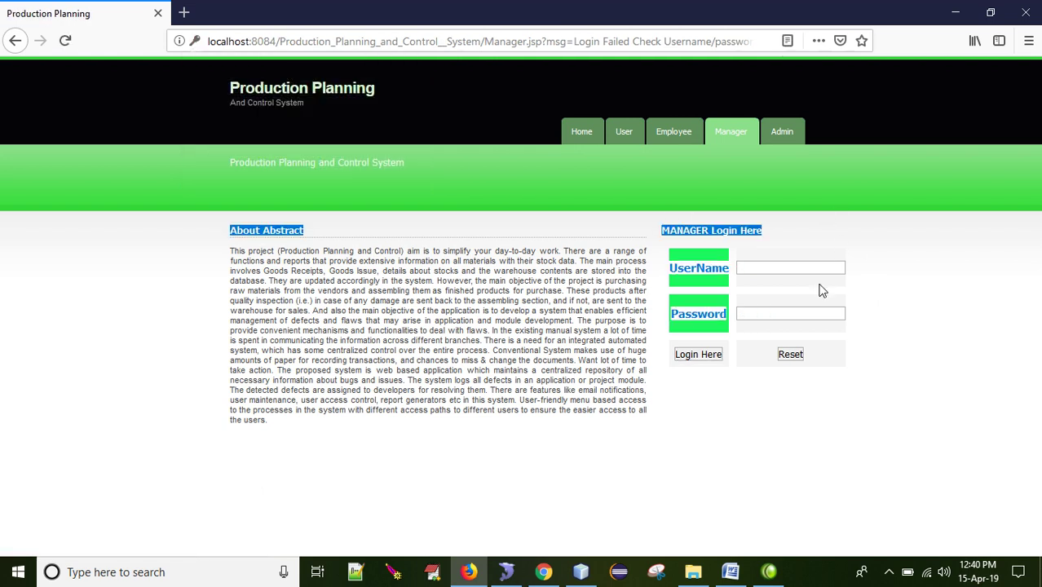
pyautogui.click(867, 230)
# Step: Check the manager's stored password in the SQLyog manager table, then return to Firefox
pyautogui.click(505, 571)
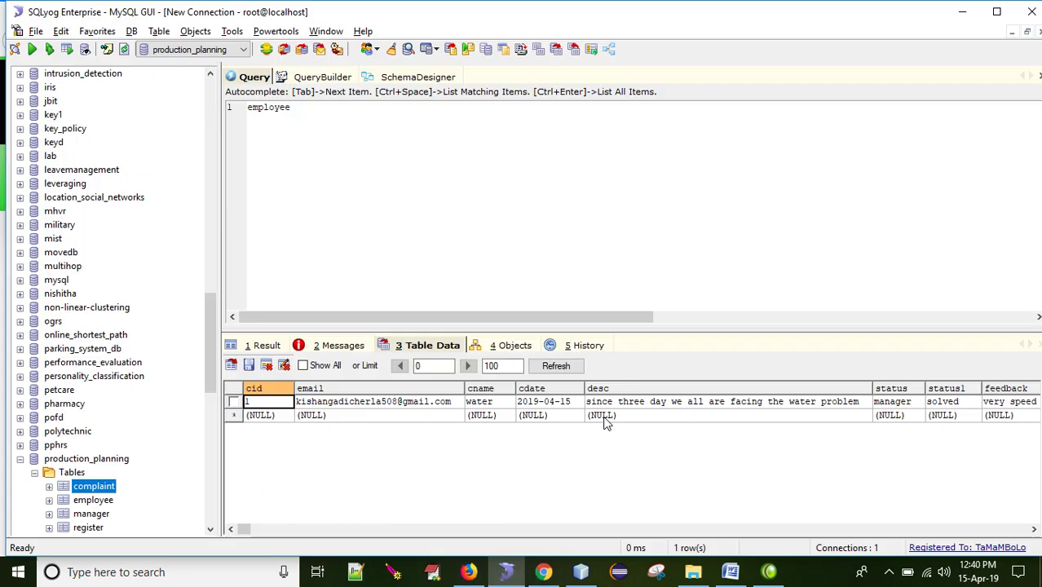
pyautogui.click(78, 515)
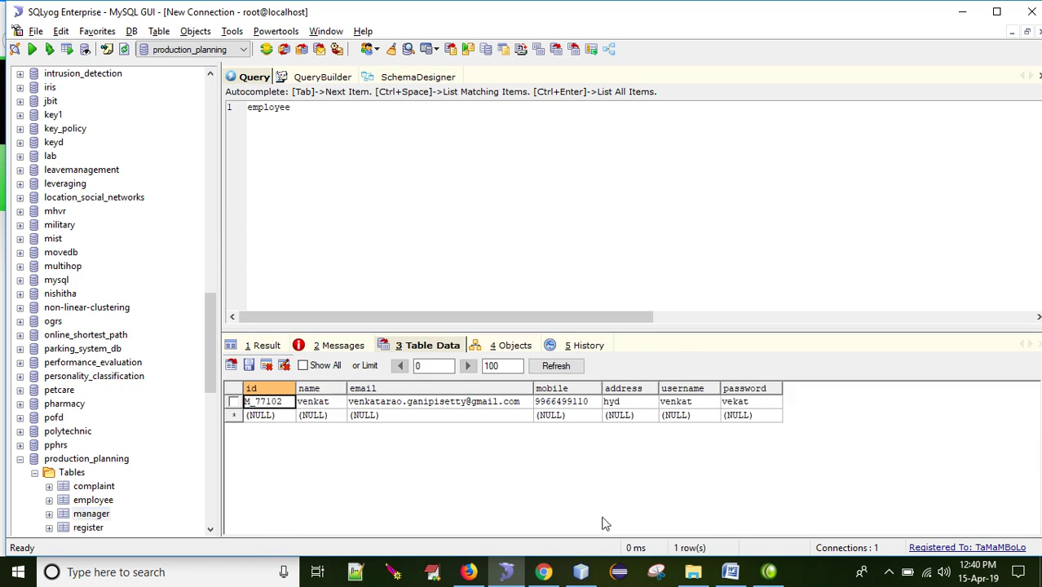
pyautogui.click(751, 401)
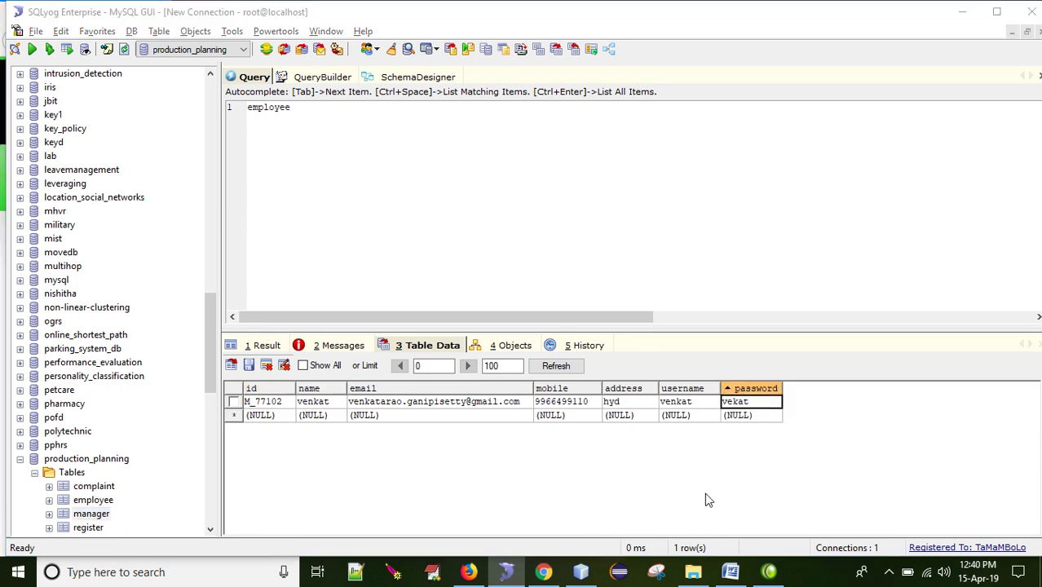
pyautogui.hotkey('alt', 'Tab')
# Step: Log in as the manager with the correct password and open the Add Employee form (E_65210)
pyautogui.click(759, 266)
pyautogui.write('venkat')
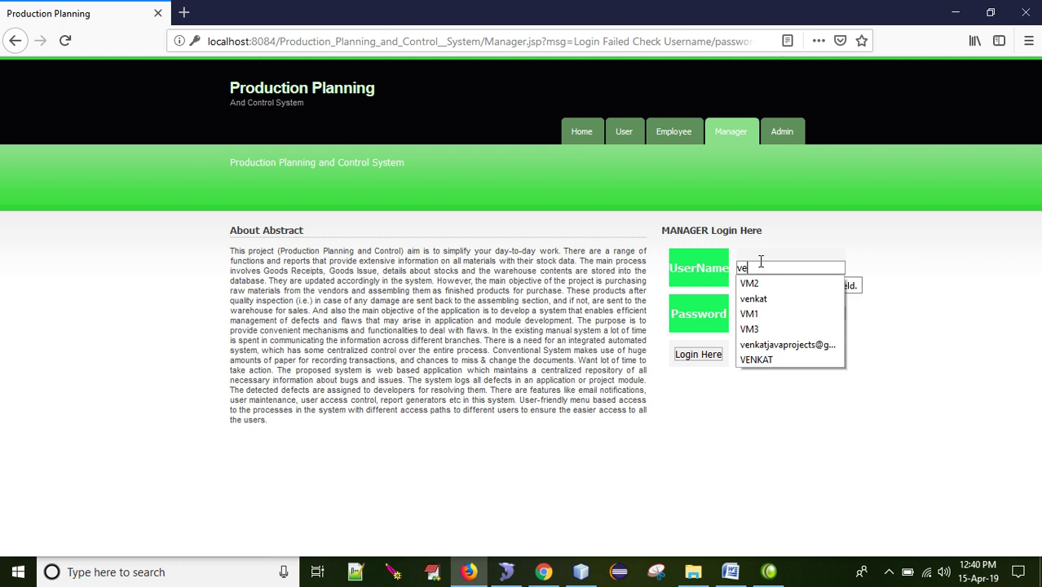
pyautogui.press('Tab')
pyautogui.write('v')
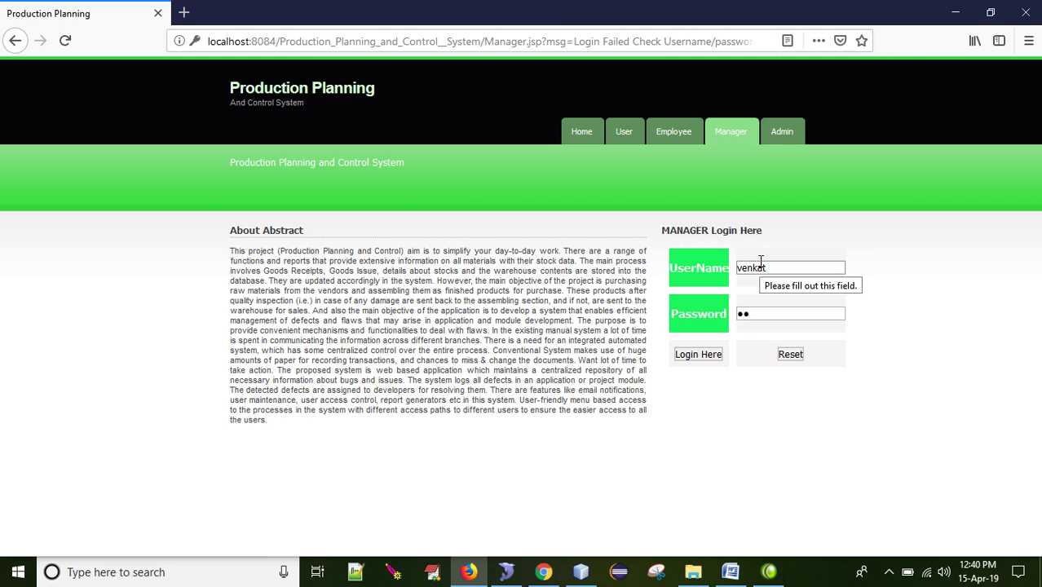
pyautogui.write('enka')
pyautogui.press('Return')
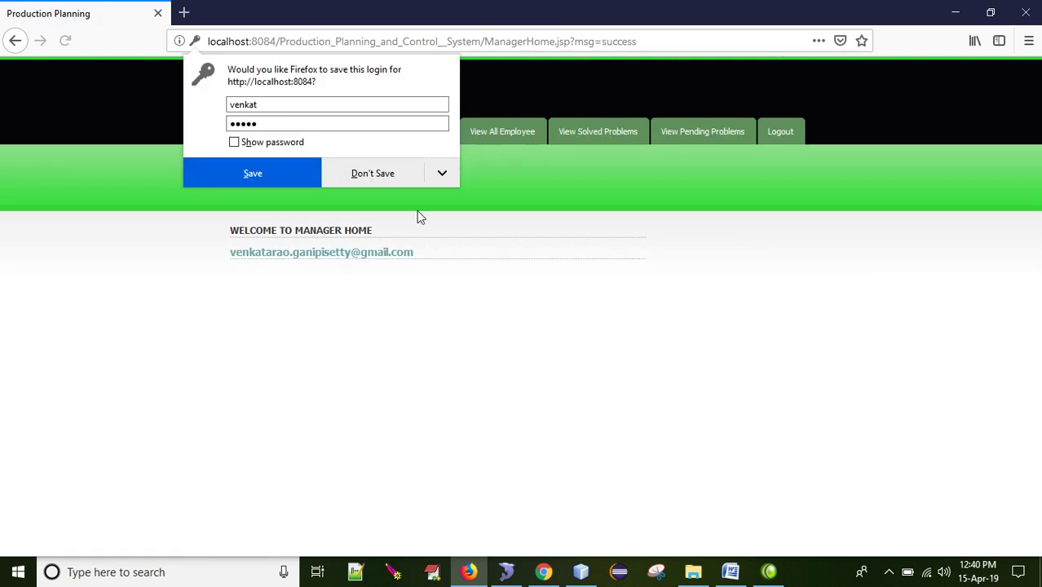
pyautogui.click(375, 174)
pyautogui.click(439, 136)
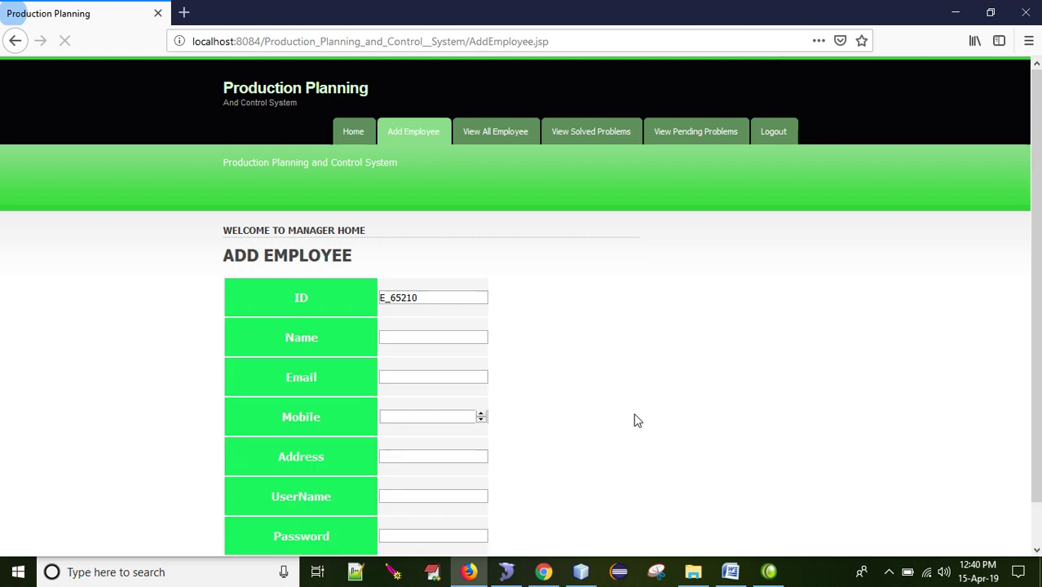
# Step: Enter the employee's name, a suggested email and mobile number on the Add Employee form
pyautogui.click(451, 338)
pyautogui.write('kishan')
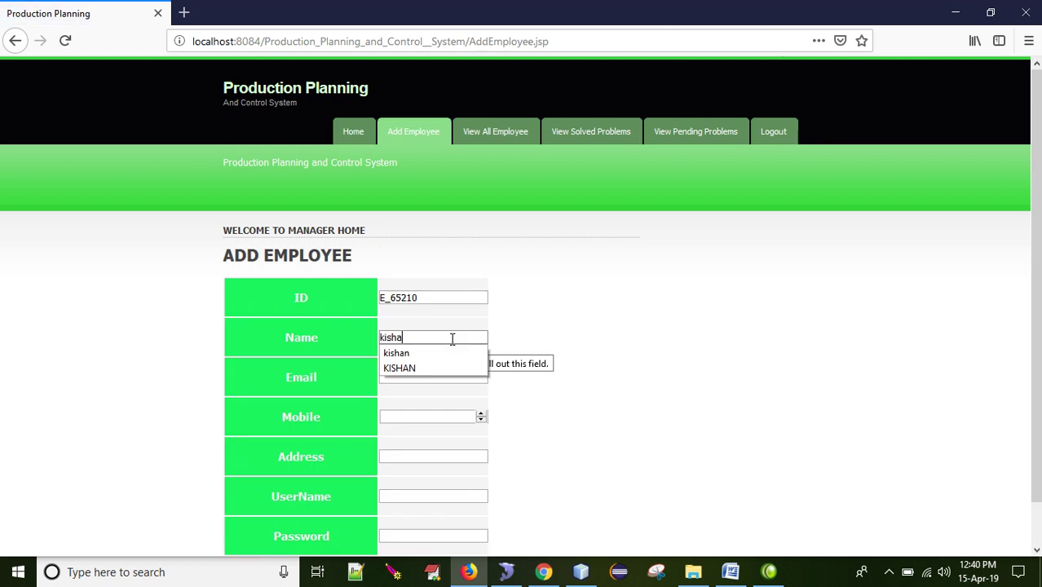
pyautogui.press('Tab')
pyautogui.write('kishan')
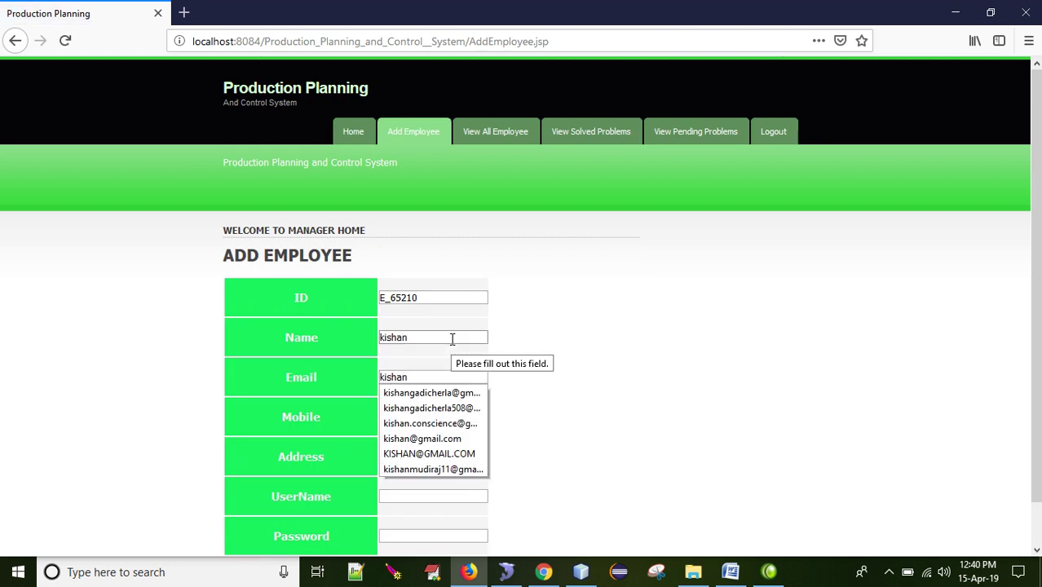
pyautogui.press('Down')
pyautogui.press('Tab')
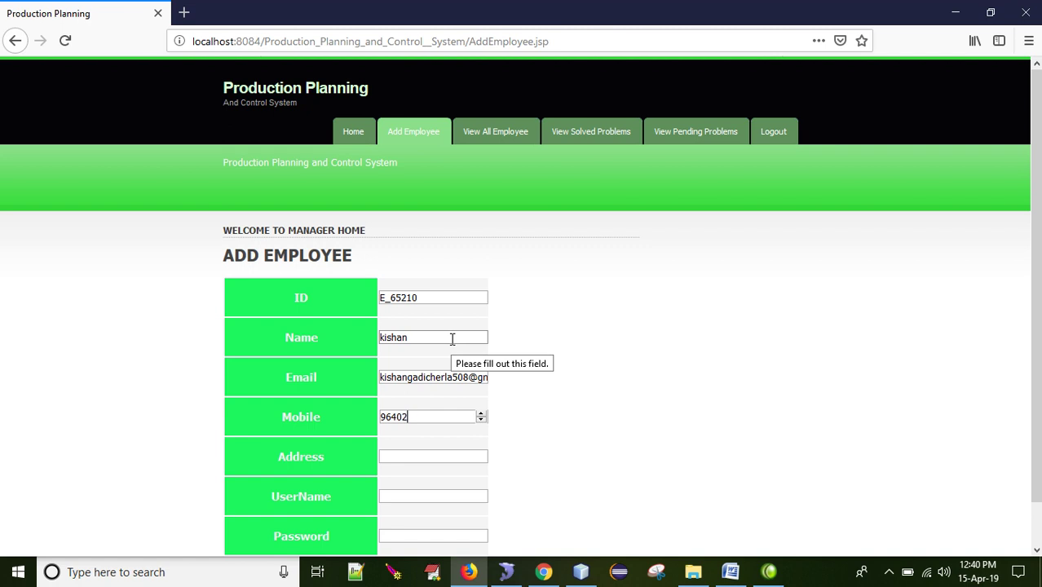
# Step: Add the address, username and password, submit the employee, and decline saving the login
pyautogui.click(418, 458)
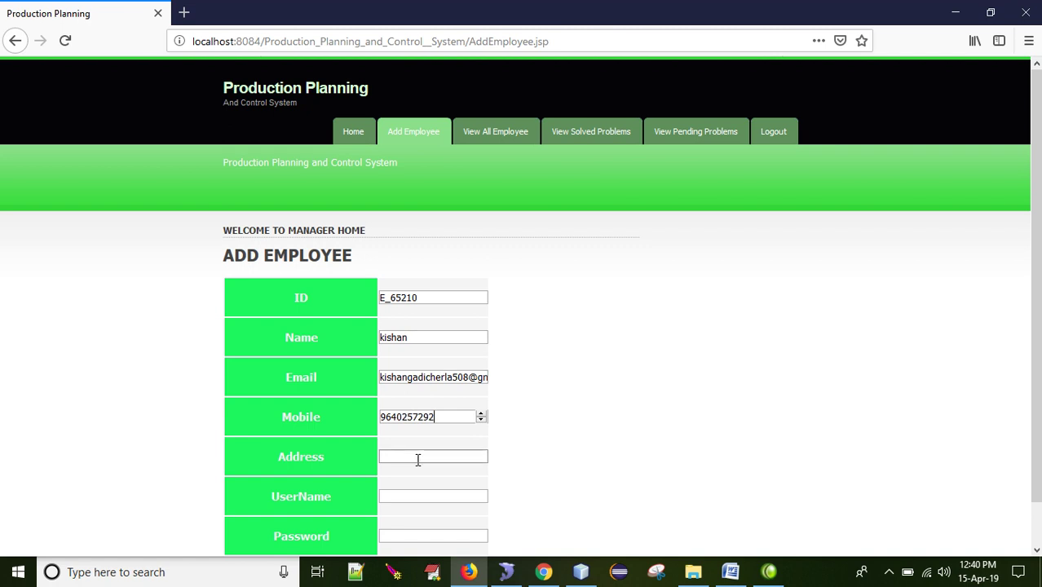
pyautogui.write('hyd`')
pyautogui.press('BackSpace')
pyautogui.press('Tab')
pyautogui.write('kishan')
pyautogui.press('Tab')
pyautogui.write('kishan')
pyautogui.press('Return')
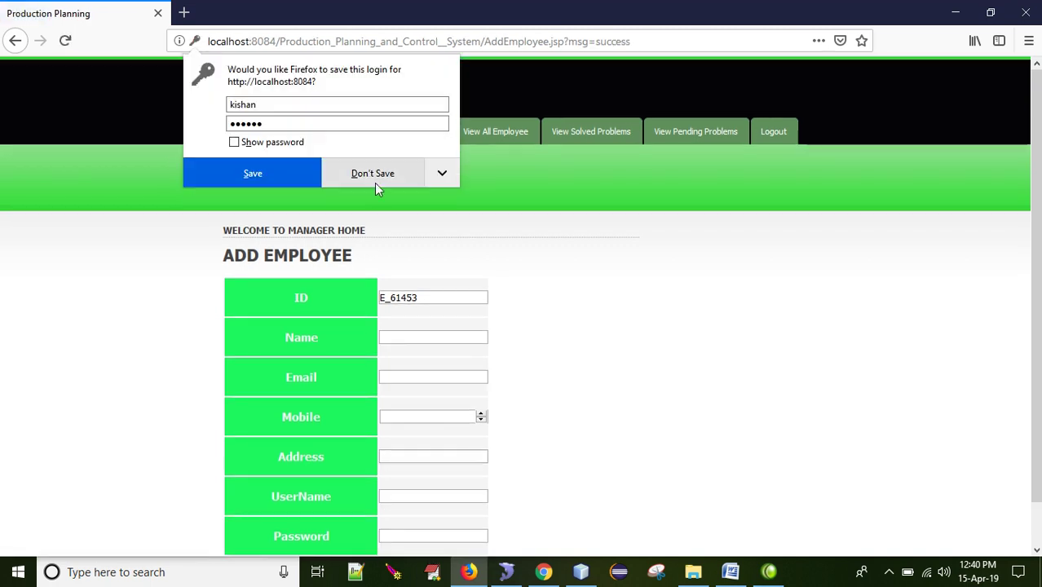
pyautogui.click(374, 174)
# Step: Review all employees (confirming E_65210), solved and pending problems, then log the manager out
pyautogui.click(480, 139)
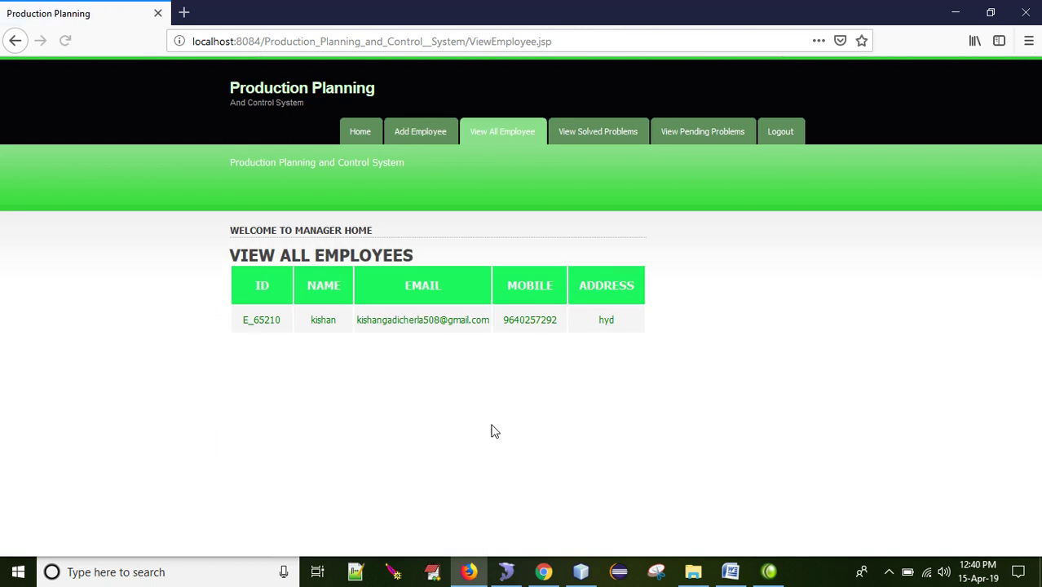
pyautogui.click(598, 133)
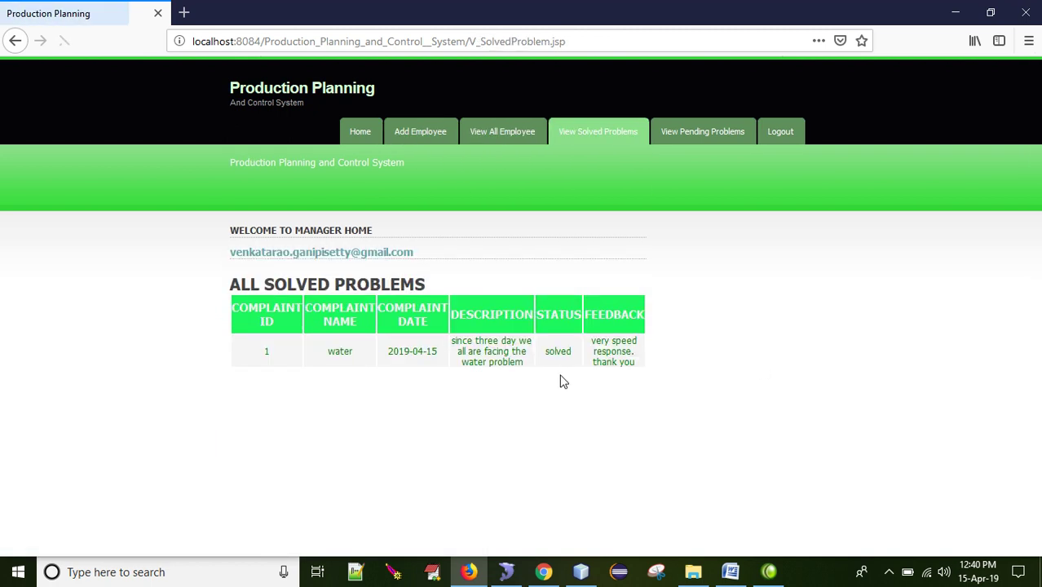
pyautogui.click(691, 132)
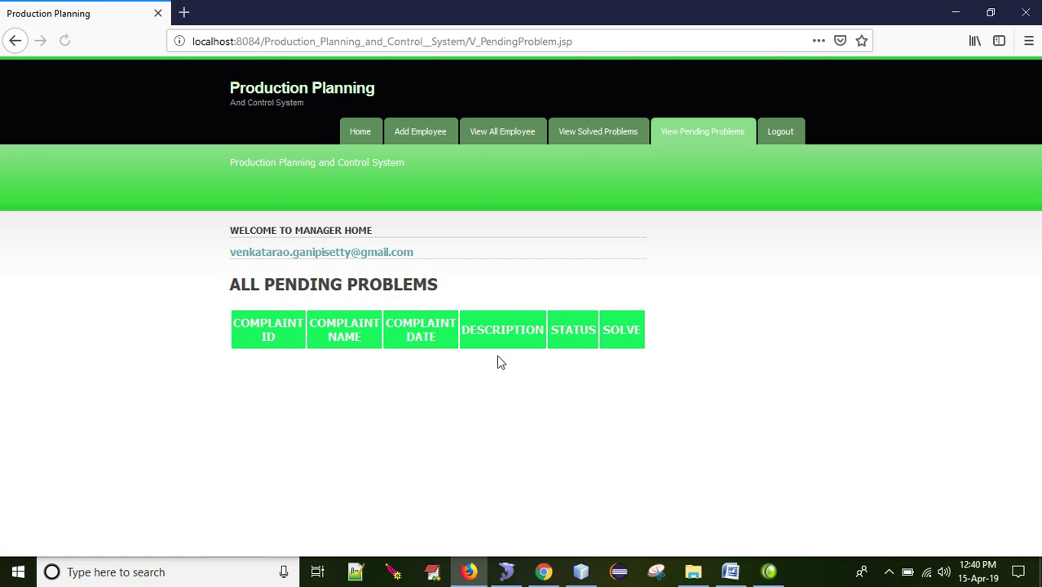
pyautogui.click(796, 136)
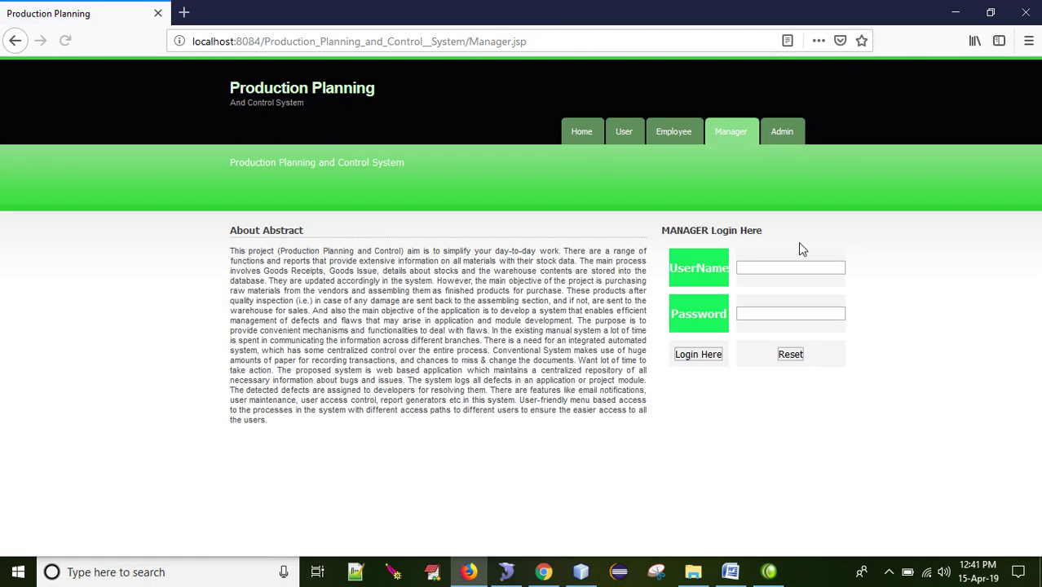
# Step: Go to the User login page and open the Not Yet Register form
pyautogui.click(624, 132)
pyautogui.click(763, 271)
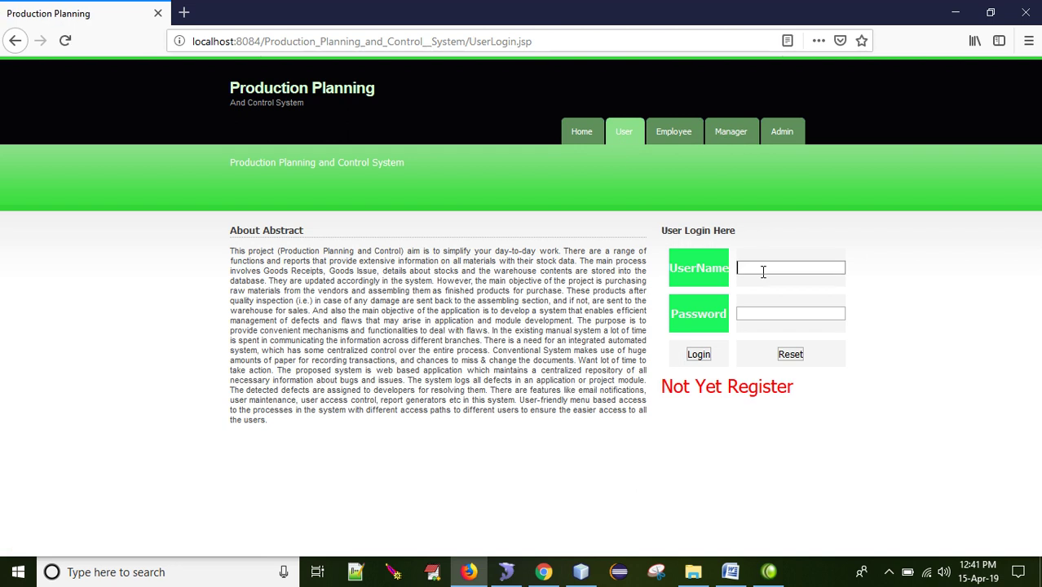
pyautogui.click(726, 401)
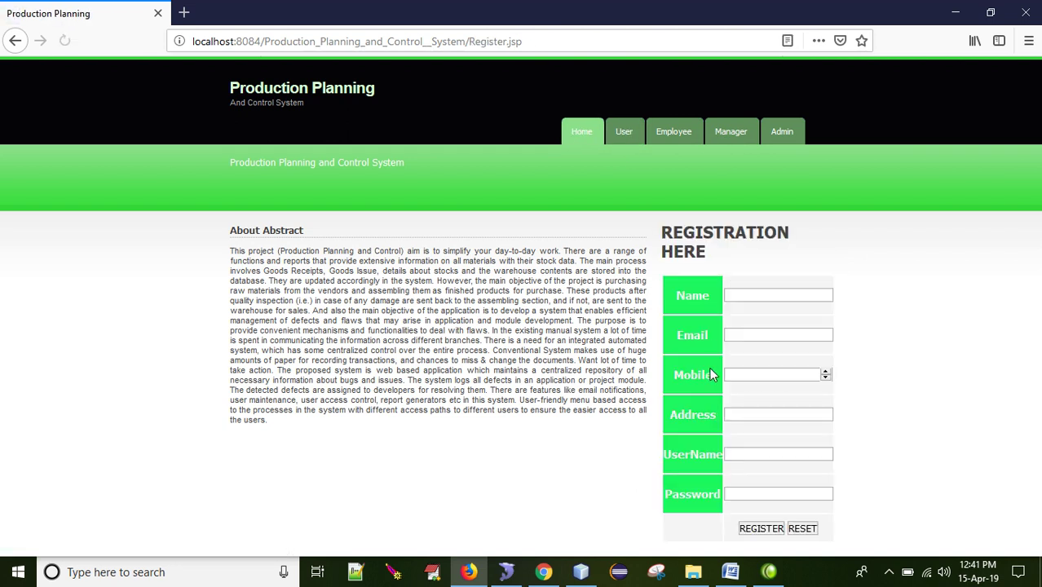
# Step: Enter the user's name, replacing a mistaken one, and pick a suggested email
pyautogui.click(746, 295)
pyautogui.write('naresh')
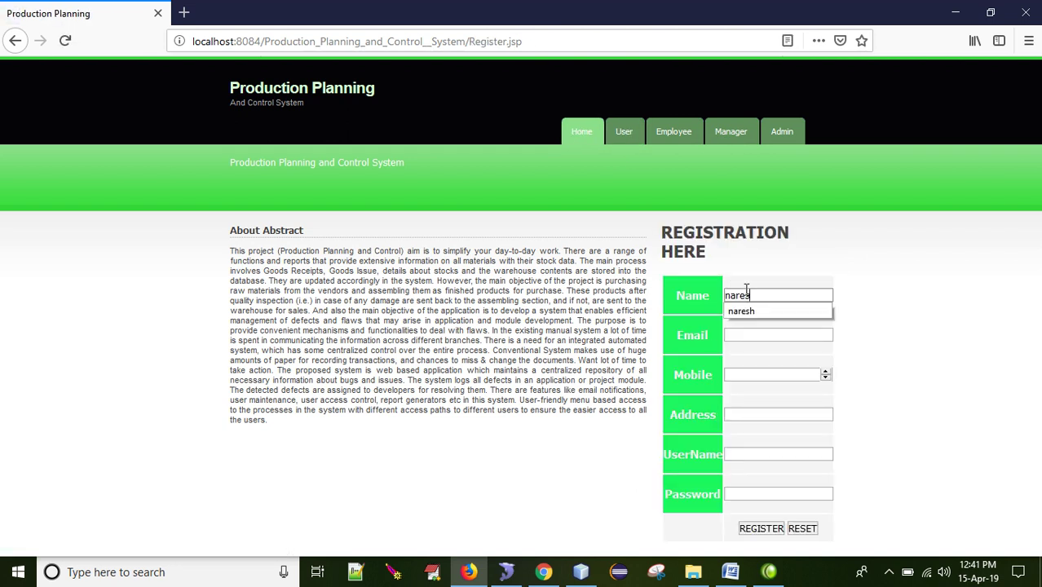
pyautogui.press('Tab')
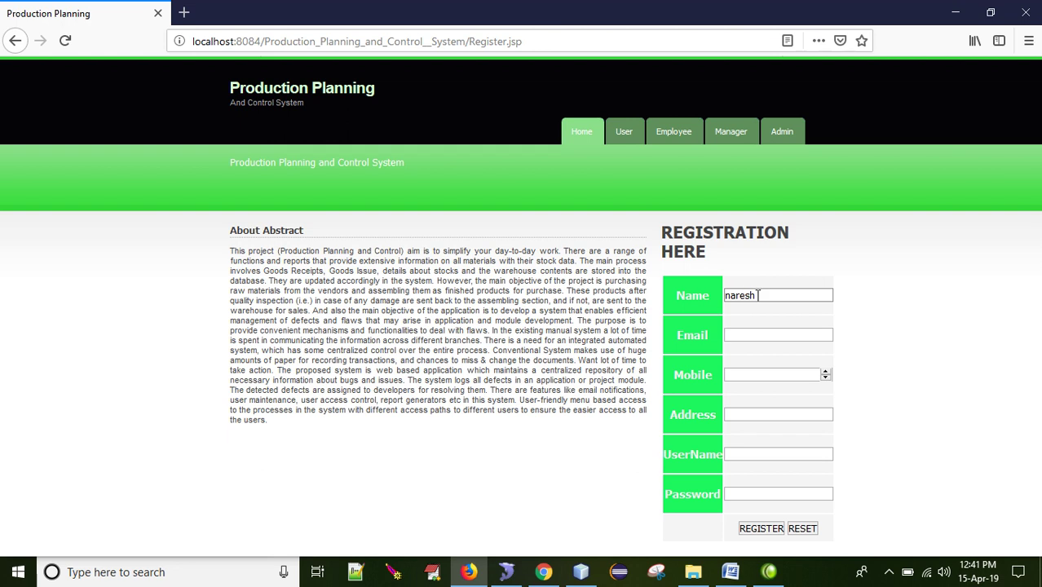
pyautogui.doubleClick(758, 296)
pyautogui.press('BackSpace')
pyautogui.write('ravi')
pyautogui.press('Tab')
pyautogui.write('ravi')
pyautogui.press('Down')
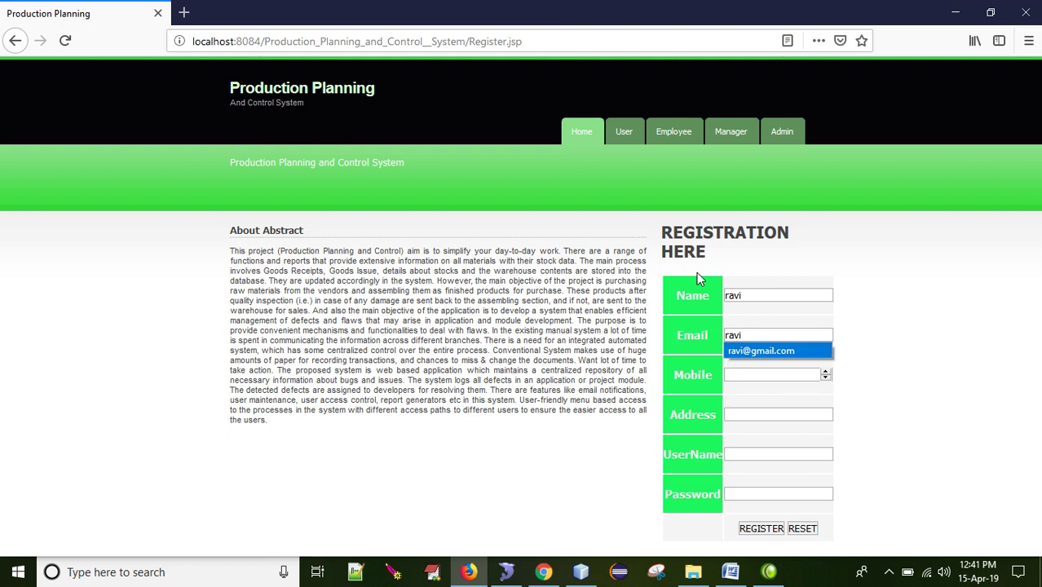
pyautogui.press('Return')
pyautogui.press('Tab')
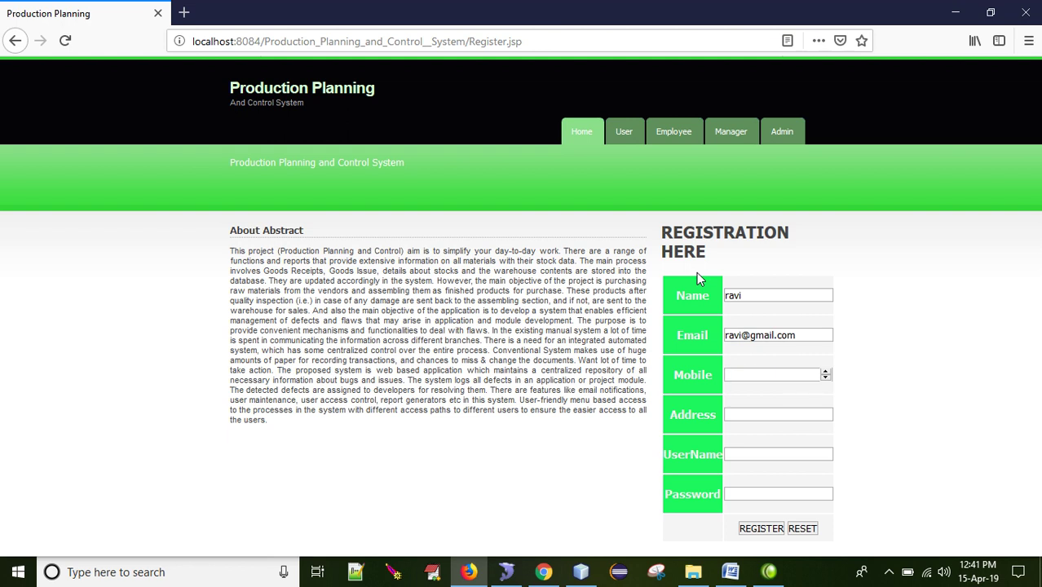
# Step: Fill in mobile, address, username and password, register (msg=success), then return to User Login
pyautogui.press('Tab')
pyautogui.write('hyd')
pyautogui.press('Tab')
pyautogui.write('ravi')
pyautogui.press('Tab')
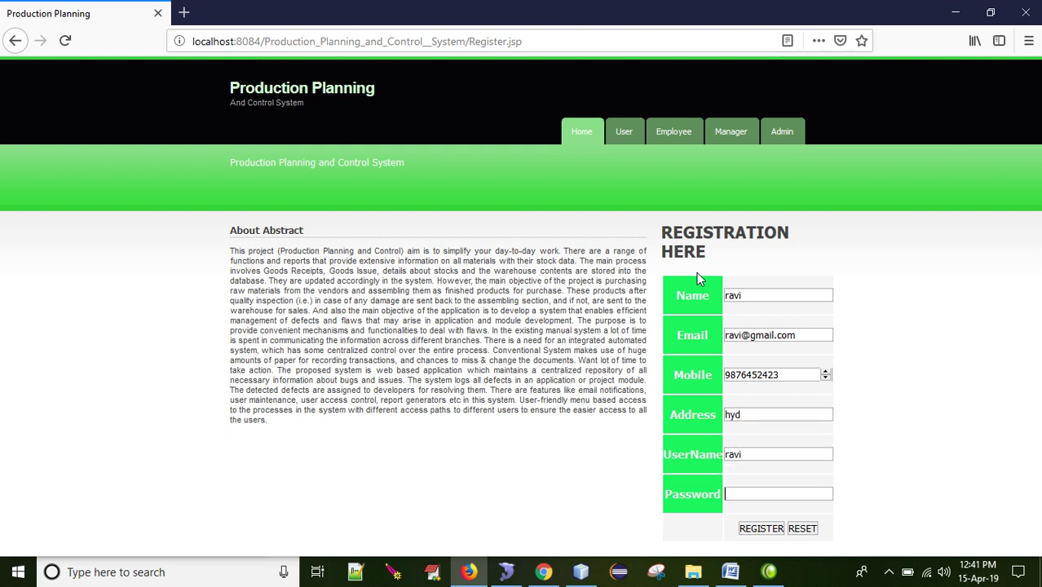
pyautogui.write('ravi')
pyautogui.press('Return')
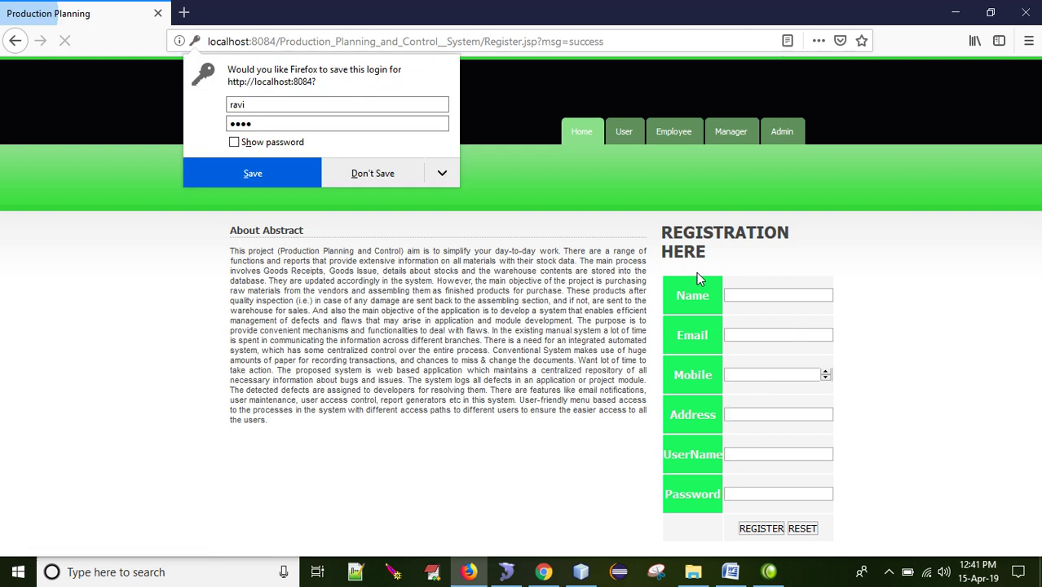
pyautogui.click(372, 173)
pyautogui.moveTo(588, 41); pyautogui.dragTo(529, 46)
pyautogui.click(623, 131)
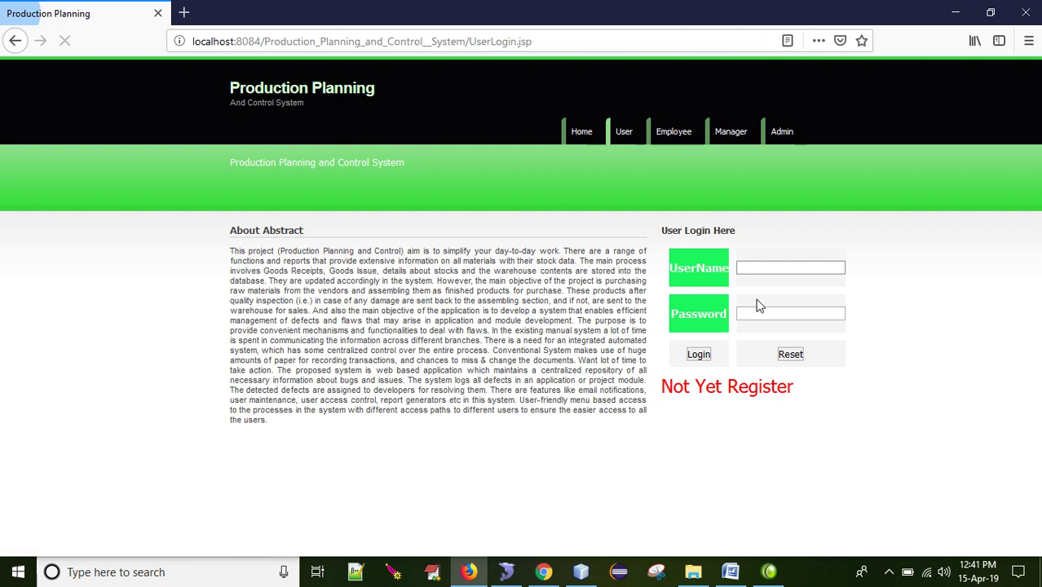
# Step: Log in as the new user and open the complaint form for complaint 2
pyautogui.click(769, 268)
pyautogui.write('ravi')
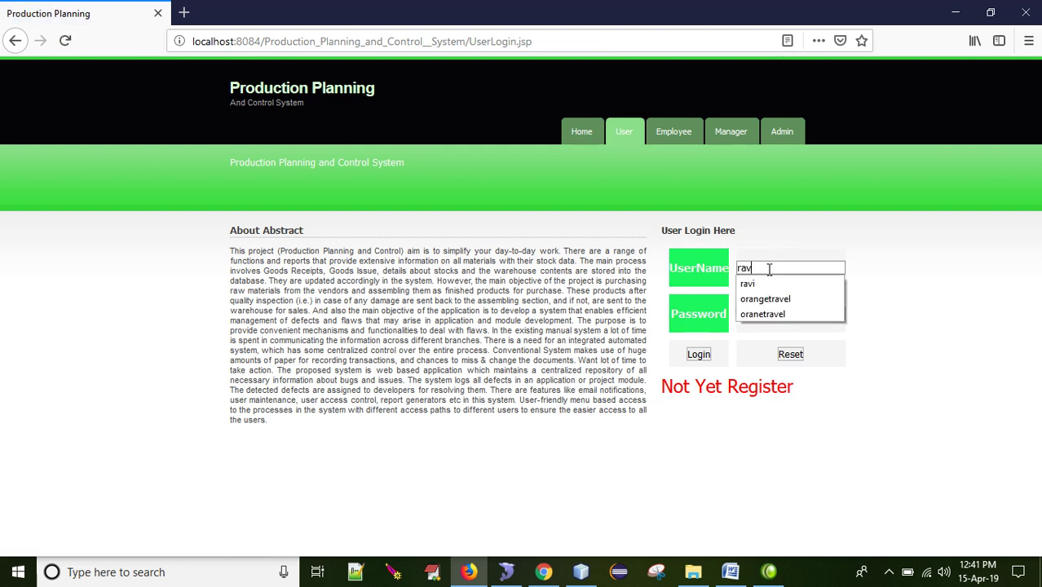
pyautogui.press('Tab')
pyautogui.write('ravi')
pyautogui.press('Return')
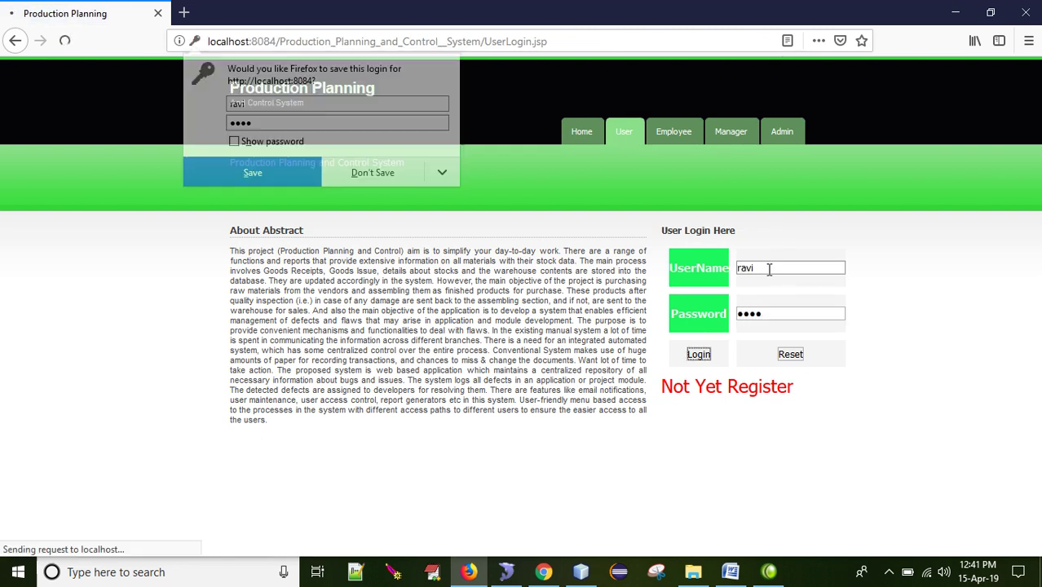
pyautogui.click(387, 174)
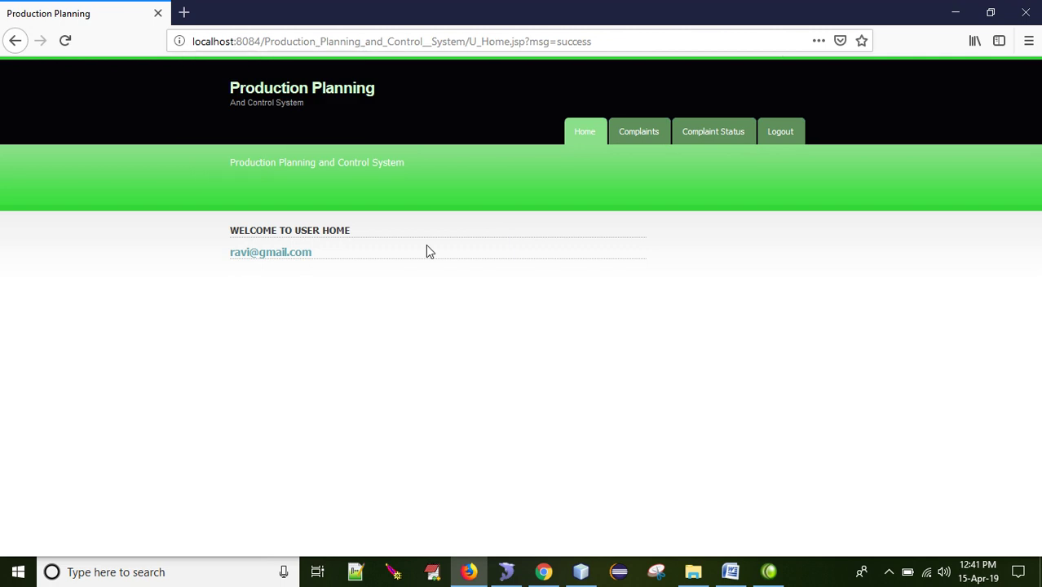
pyautogui.click(630, 137)
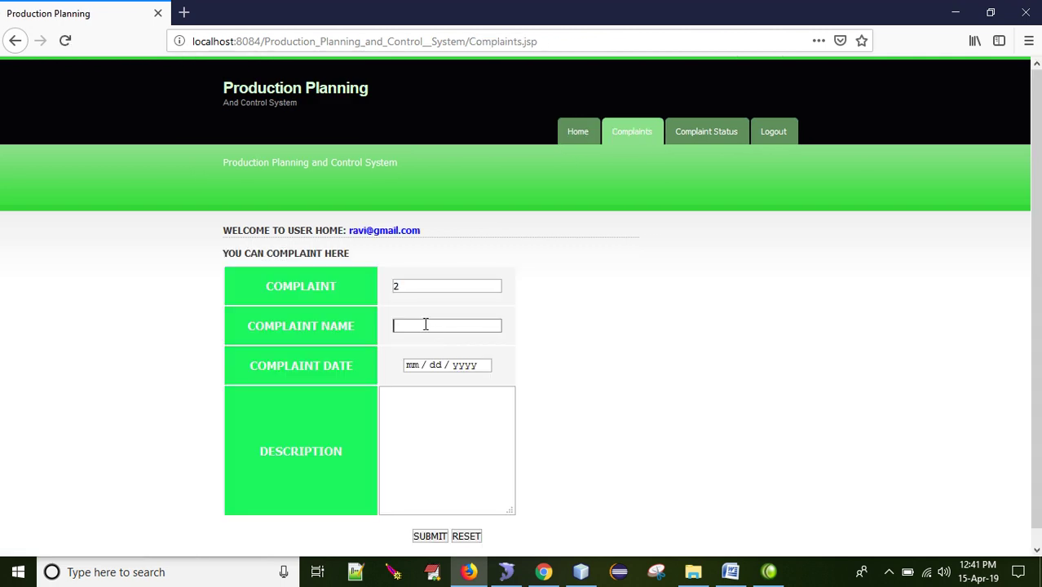
# Step: Copy 'electricity problem' from the Word document and return to the Complaint Name field
pyautogui.click(730, 572)
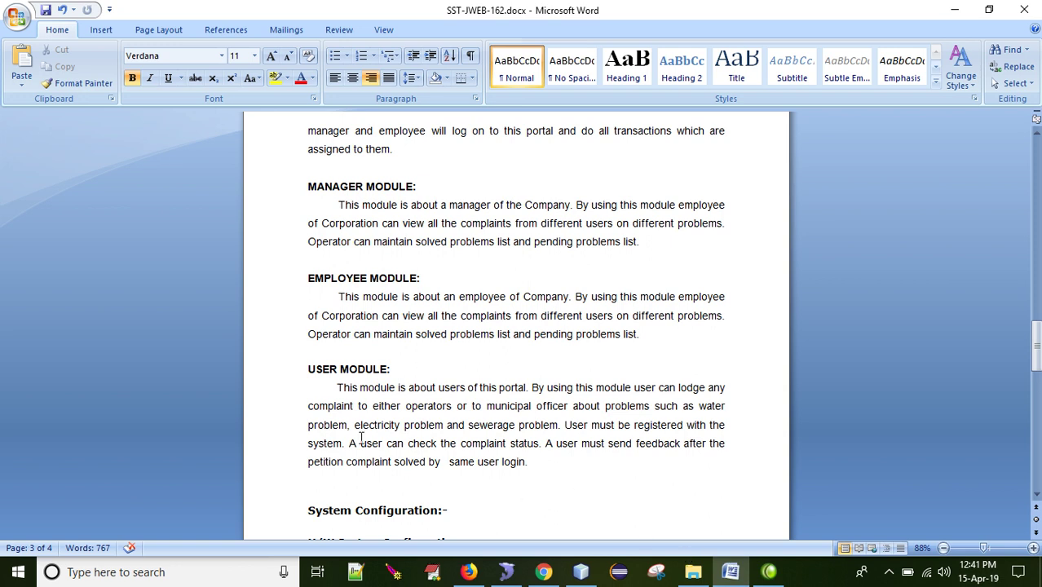
pyautogui.moveTo(353, 425); pyautogui.dragTo(440, 423)
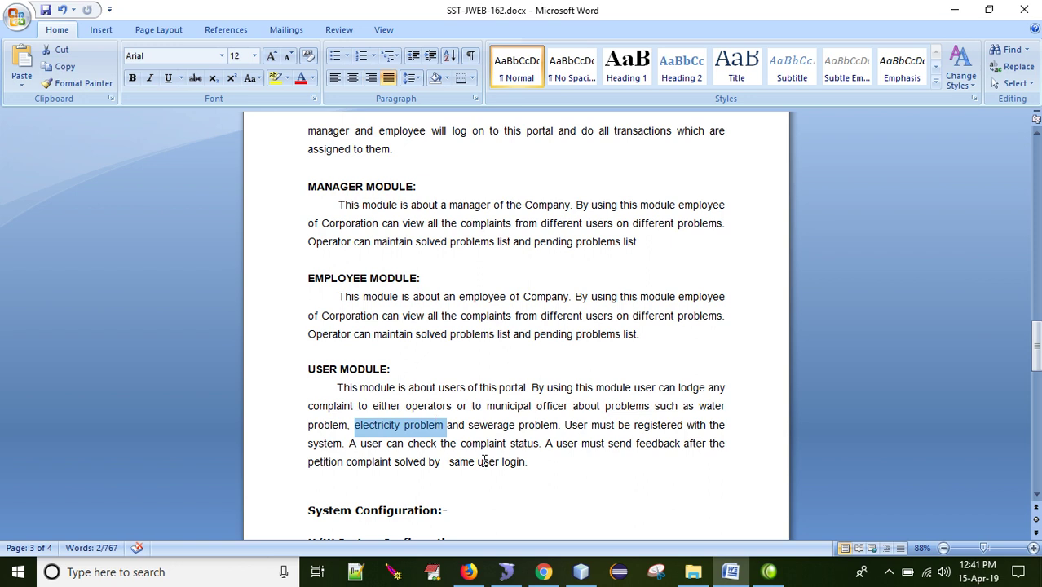
pyautogui.hotkey('ctrl', 'c')
pyautogui.hotkey('alt', 'Tab')
pyautogui.click(459, 328)
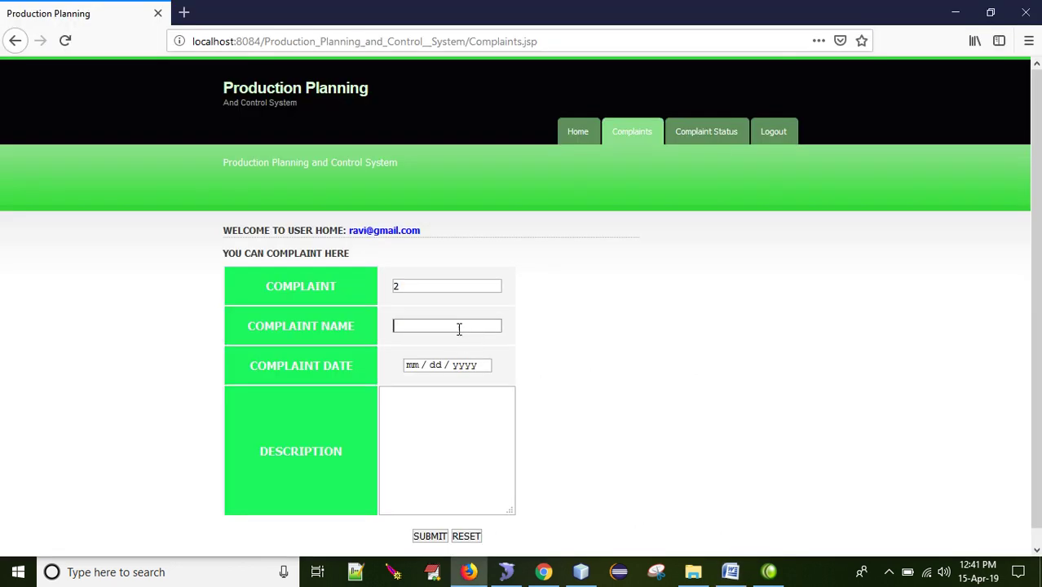
# Step: Paste 'electricity problem' as the complaint name and set the date to 04/15/2019
pyautogui.hotkey('ctrl', 'v')
pyautogui.click(488, 368)
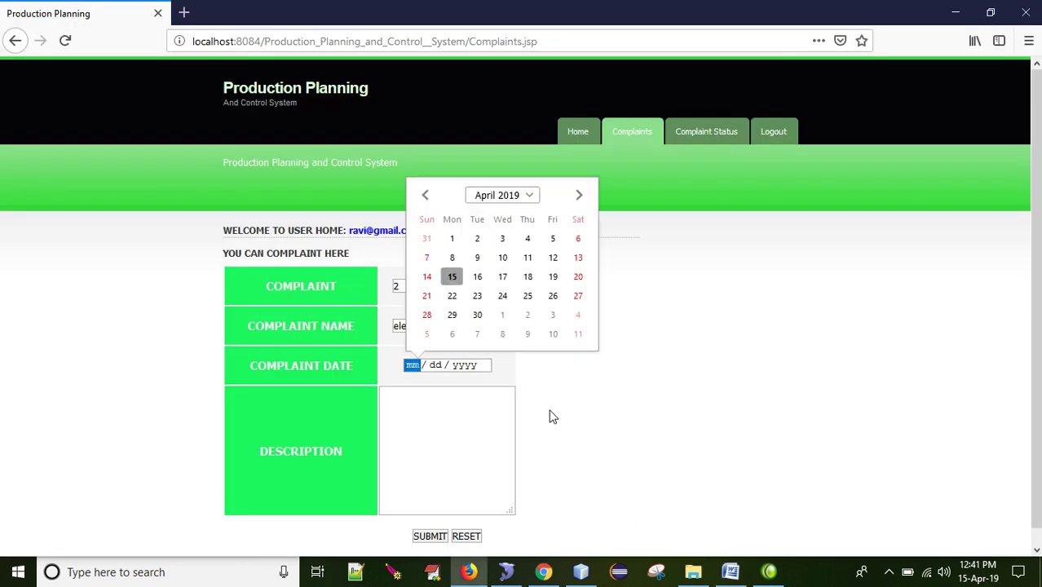
pyautogui.click(453, 277)
pyautogui.click(467, 420)
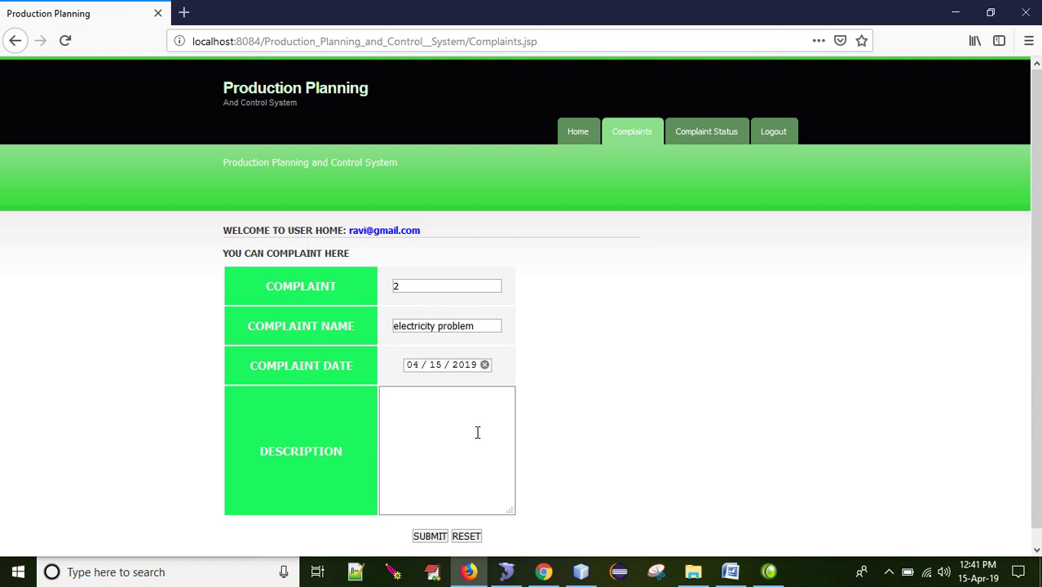
# Step: Describe the two-day electricity problem in the area, submit, and check complaint 2 shows waiting
pyautogui.write('there is an electricity')
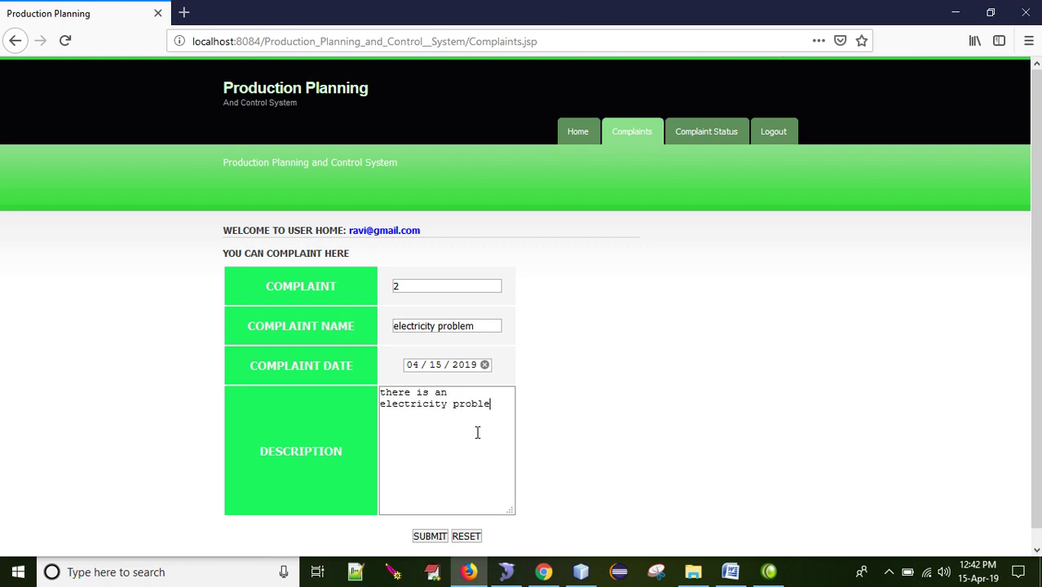
pyautogui.write('problem in my area. since two dya')
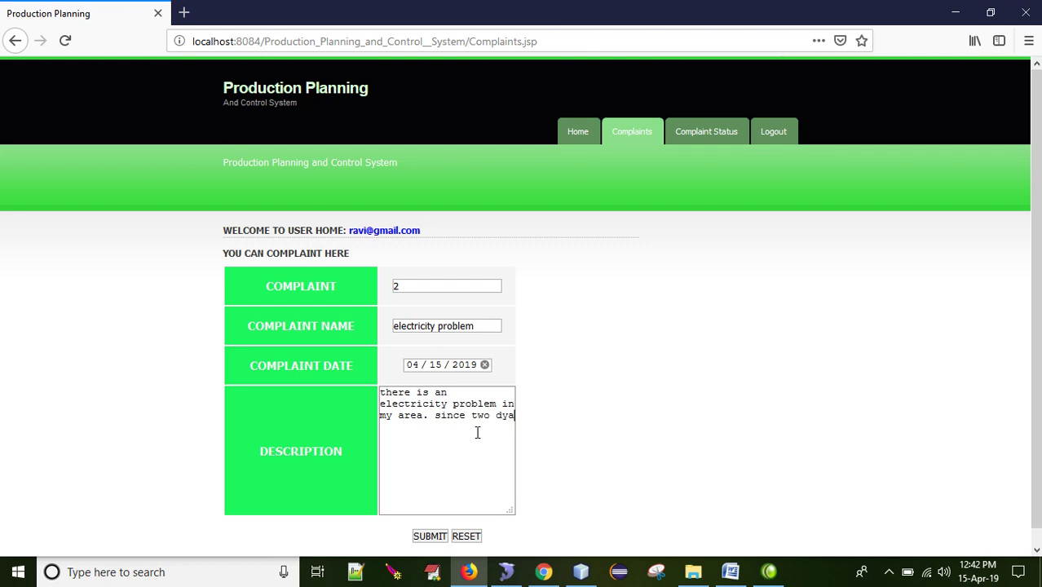
pyautogui.write('ays')
pyautogui.write('i hope ')
pyautogui.write('yo')
pyautogui.write('u plea')
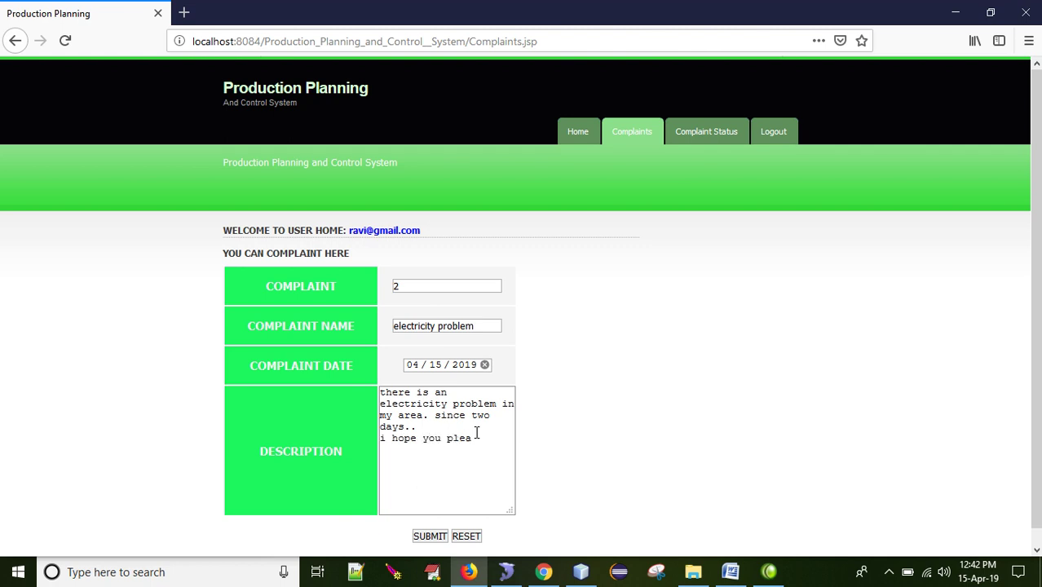
pyautogui.write('se s')
pyautogui.press('BackSpace')
pyautogui.write('resns')
pyautogui.press('BackSpace')
pyautogui.write('pond')
pyautogui.doubleClick(469, 440)
pyautogui.press('BackSpace')
pyautogui.write('you')
pyautogui.click(429, 536)
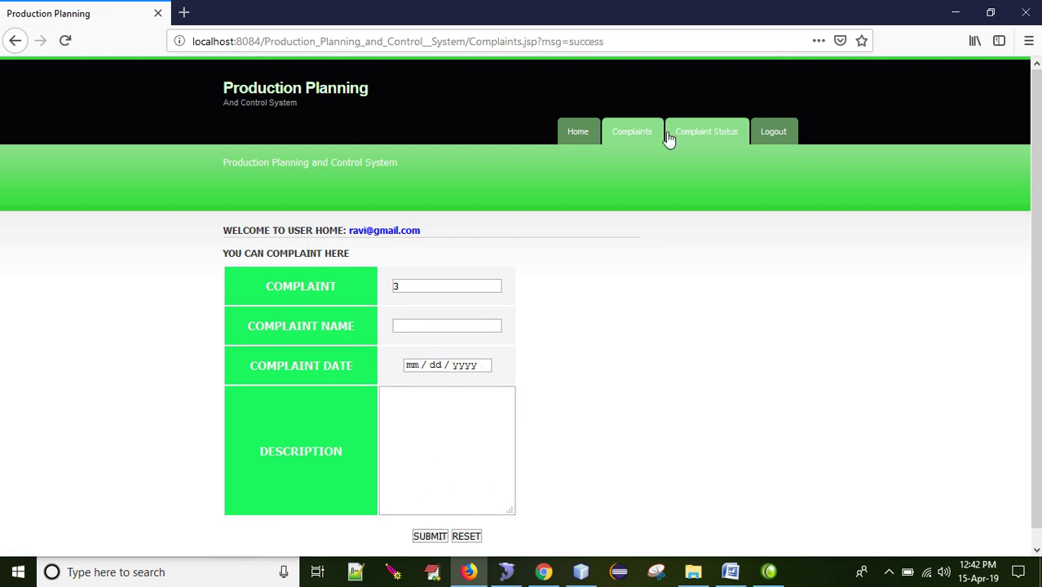
pyautogui.moveTo(621, 42); pyautogui.dragTo(537, 42)
pyautogui.click(702, 135)
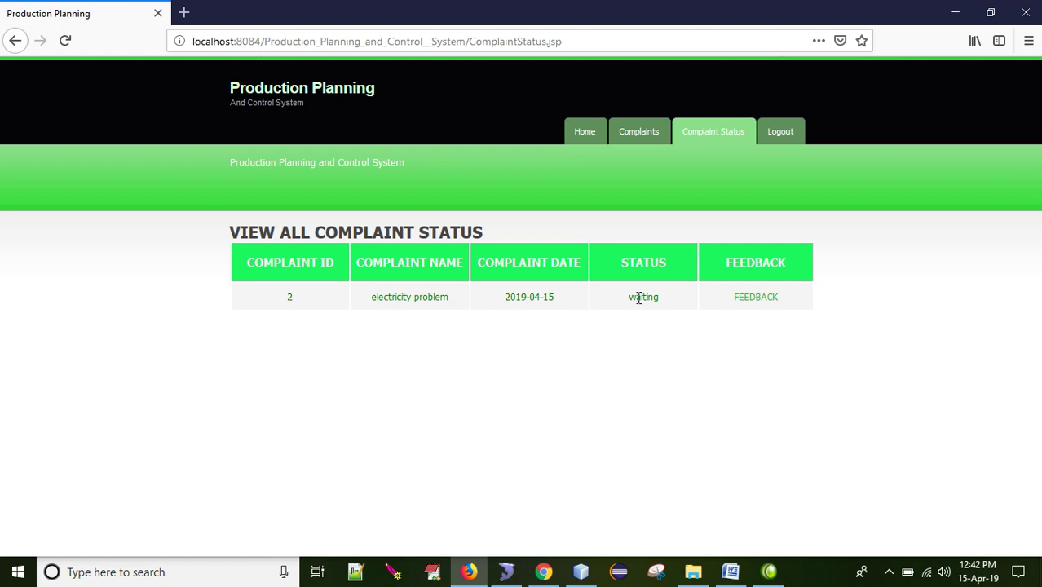
# Step: Log out of the user account, sign in with the employee's credentials, and view solved problems
pyautogui.click(770, 137)
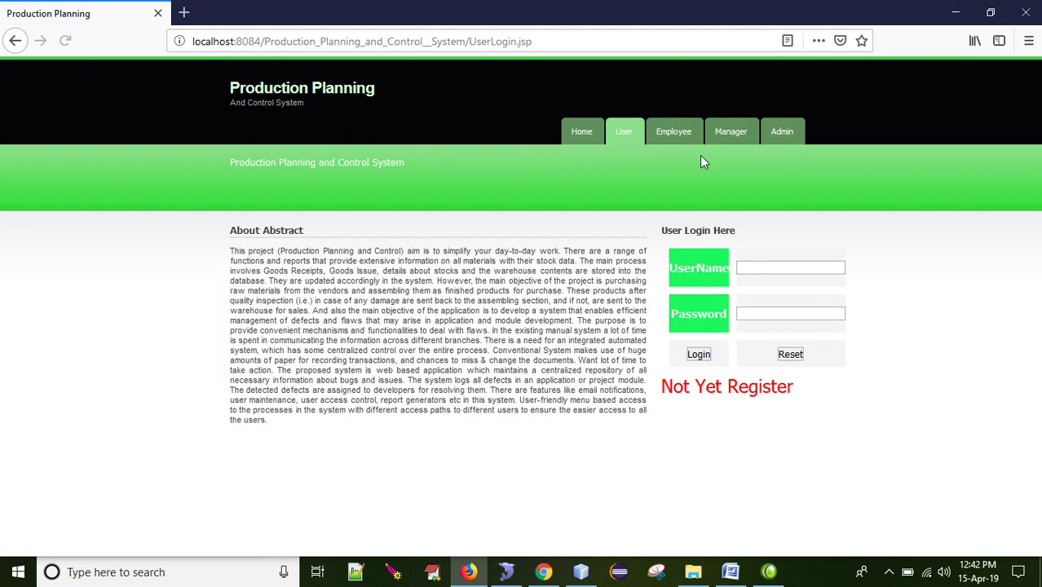
pyautogui.click(670, 139)
pyautogui.click(774, 269)
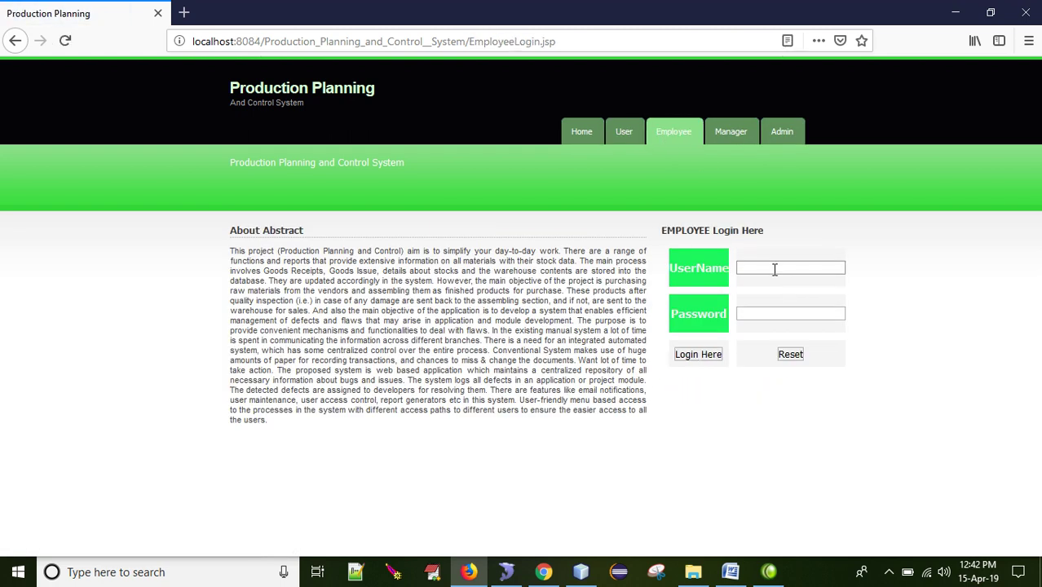
pyautogui.write('kishna')
pyautogui.press('BackSpace')
pyautogui.press('Tab')
pyautogui.write('kishan')
pyautogui.press('Return')
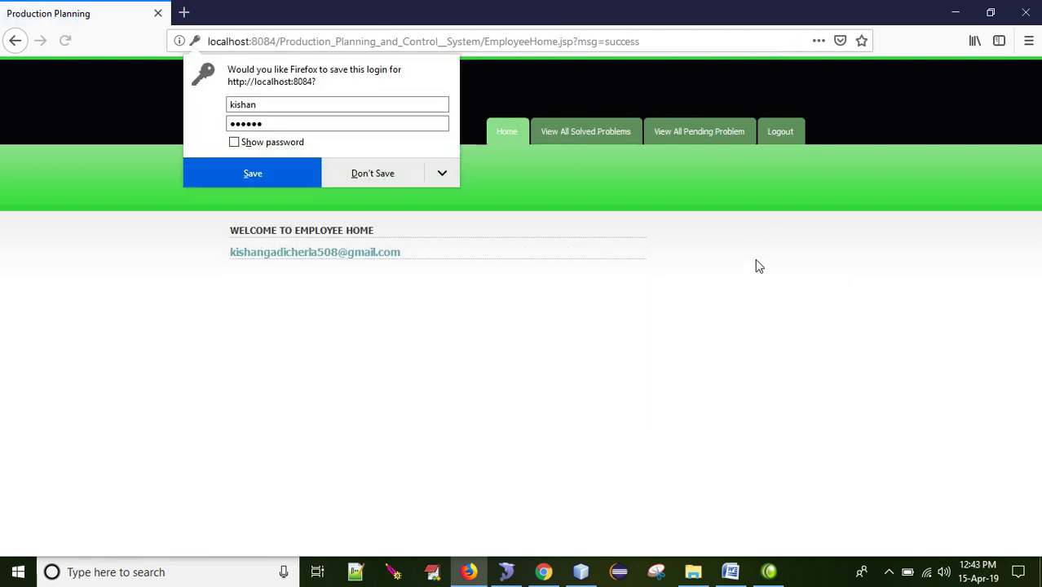
pyautogui.click(585, 133)
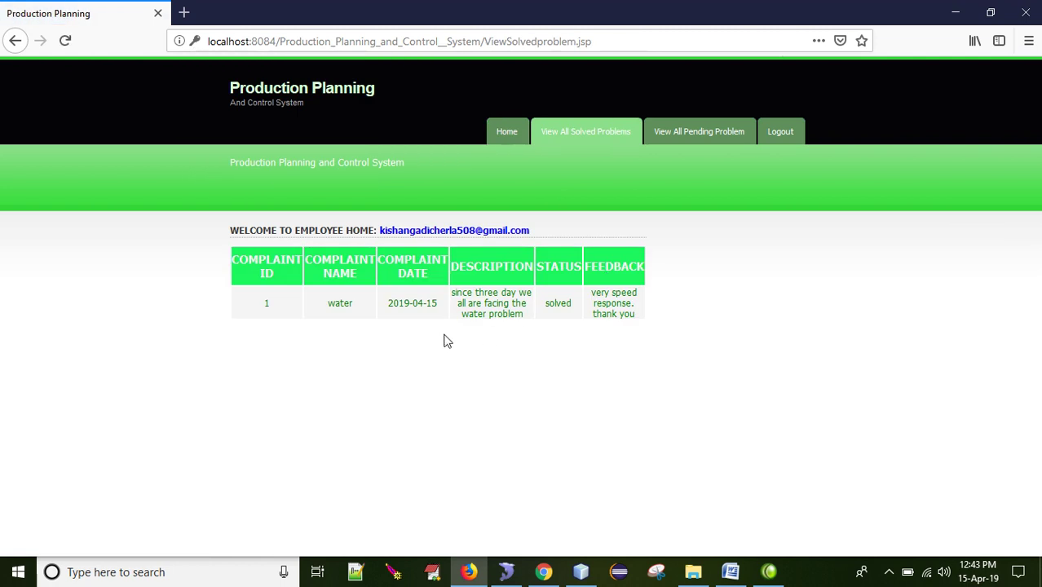
# Step: Send pending complaint 2, the electricity problem, to the manager and confirm
pyautogui.doubleClick(333, 309)
pyautogui.click(673, 131)
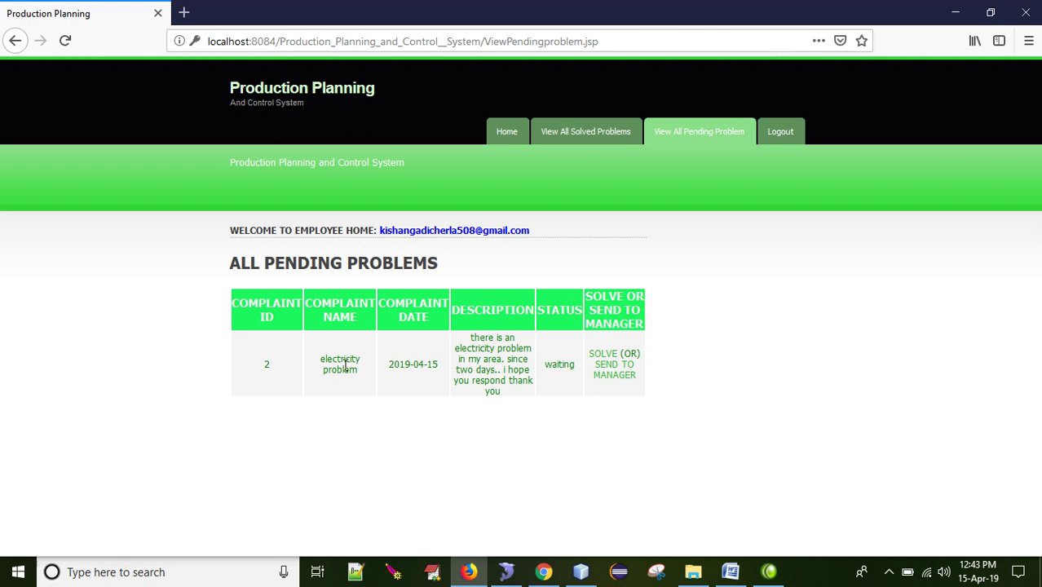
pyautogui.moveTo(322, 365); pyautogui.dragTo(358, 379)
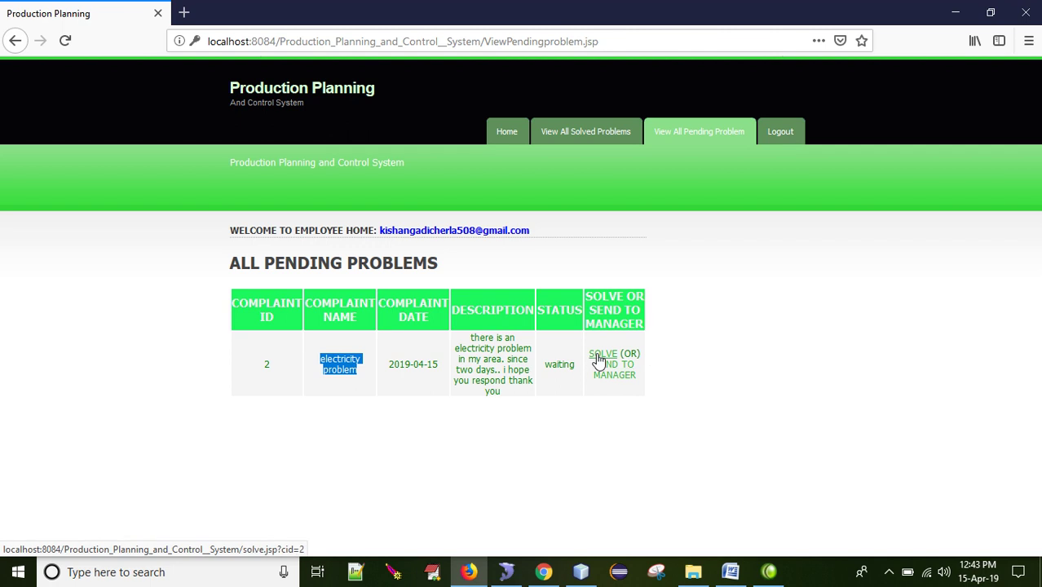
pyautogui.click(619, 377)
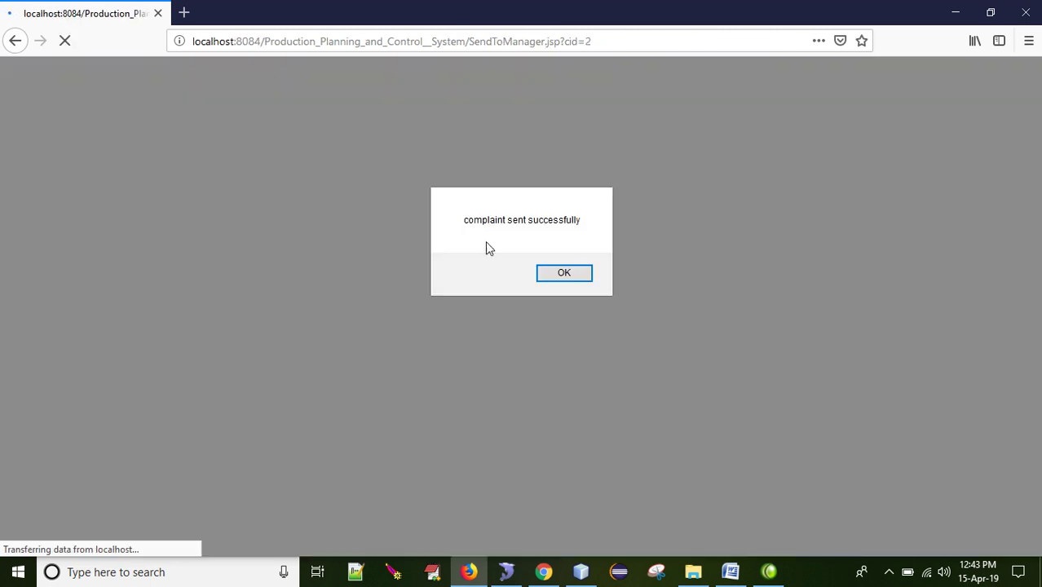
pyautogui.click(570, 276)
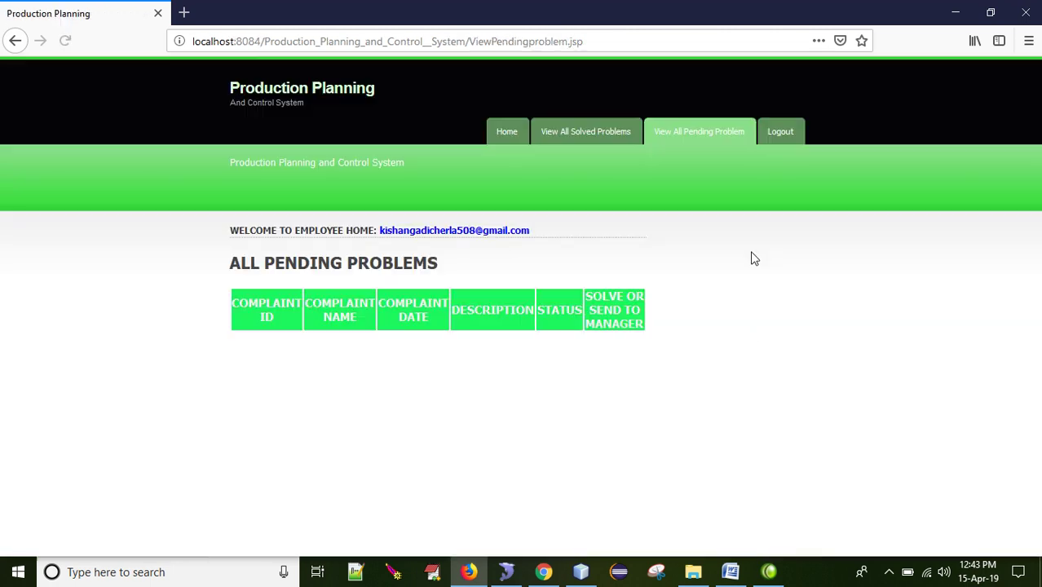
# Step: Check the employee's solved problems list, log out, and go to the Manager login
pyautogui.click(585, 134)
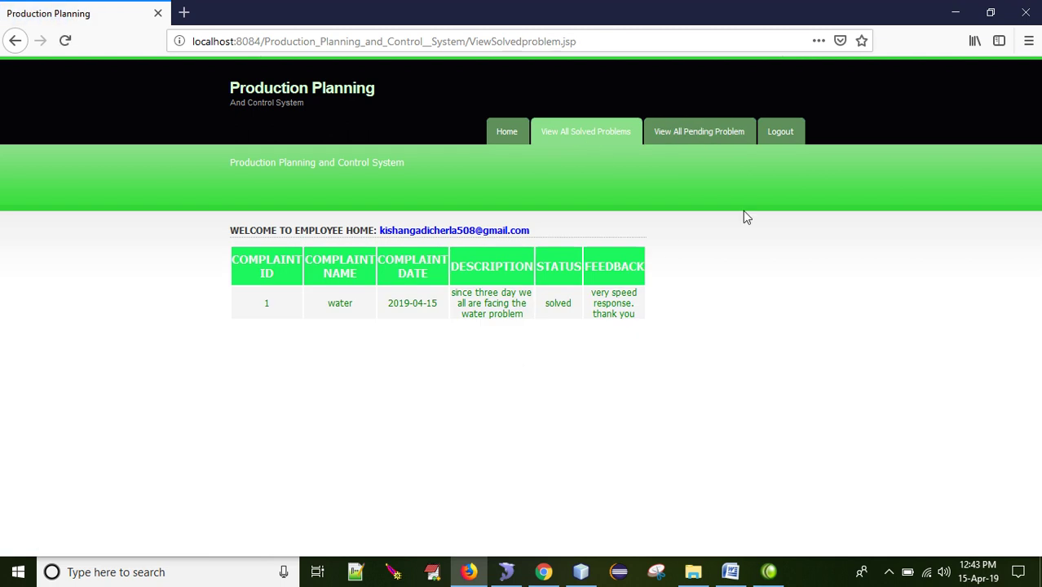
pyautogui.click(774, 141)
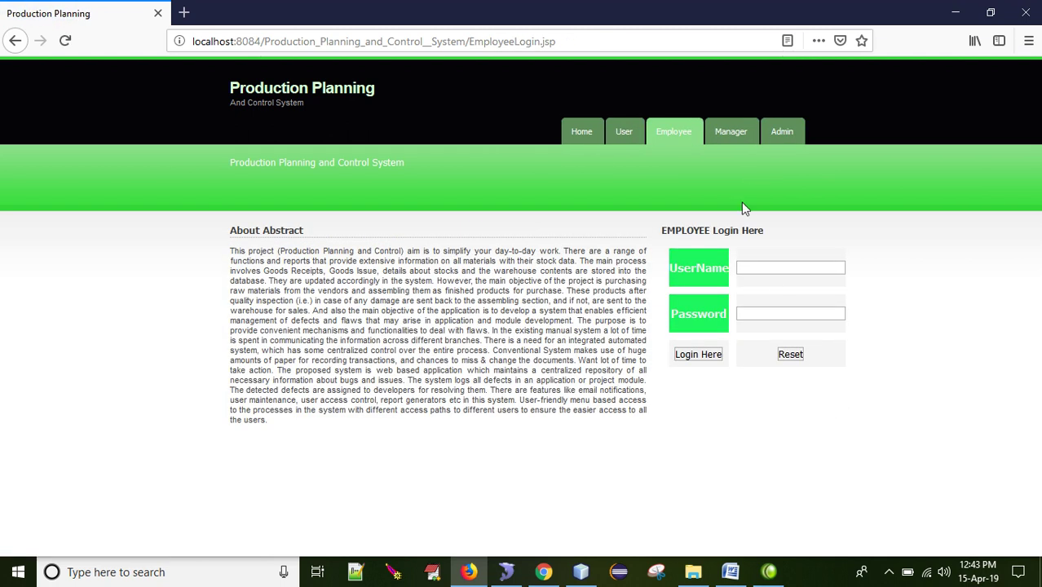
pyautogui.click(722, 132)
# Step: Log in as the manager with the manager username and password
pyautogui.click(786, 269)
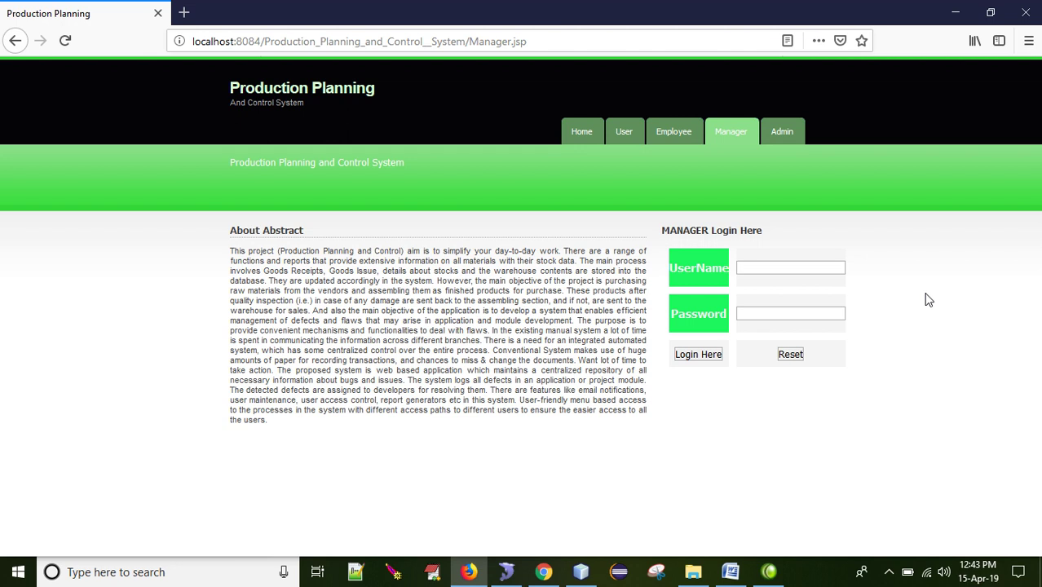
pyautogui.write('man')
pyautogui.press('BackSpace')
pyautogui.press('BackSpace')
pyautogui.press('BackSpace')
pyautogui.write('ven')
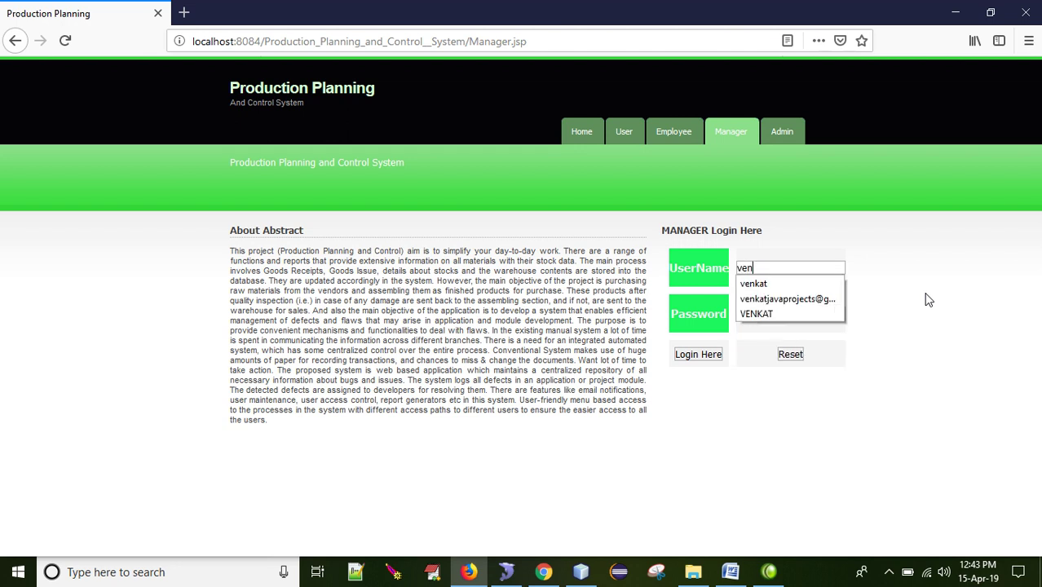
pyautogui.press('Down')
pyautogui.press('Return')
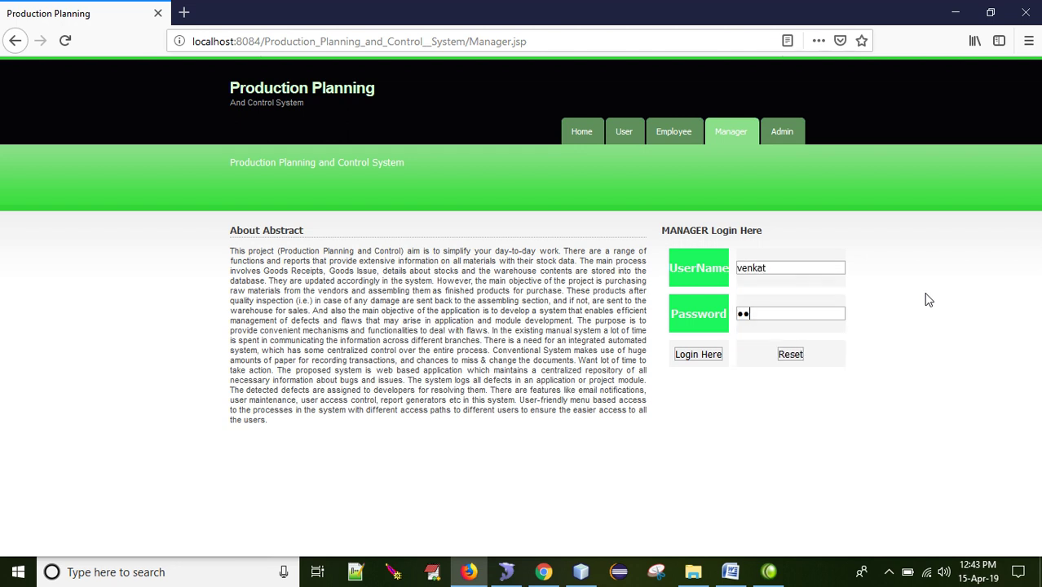
pyautogui.write('12345')
pyautogui.press('Return')
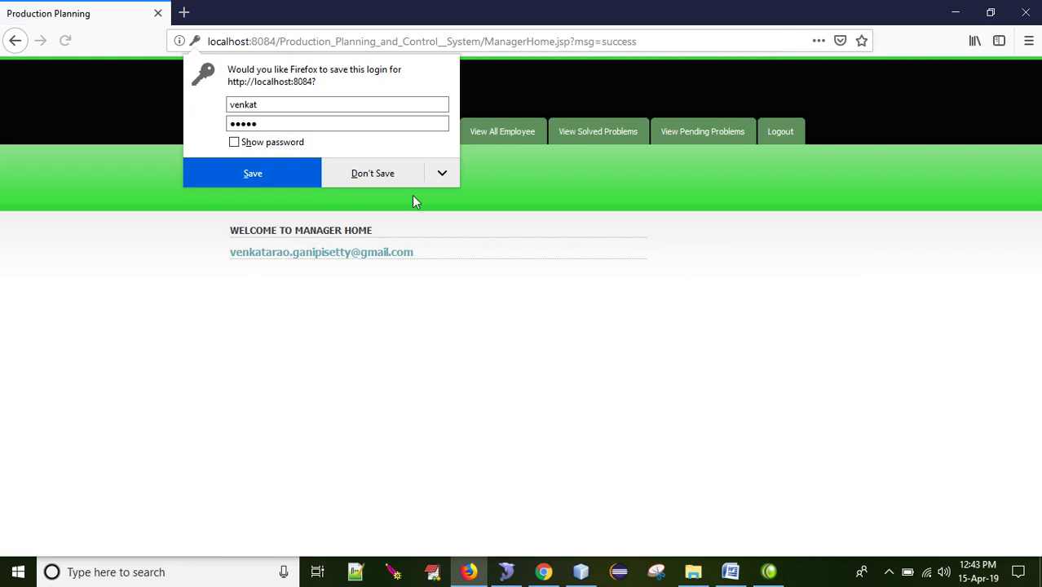
# Step: Mark complaint 2 as solved from the pending problems list, then log the manager out
pyautogui.click(503, 131)
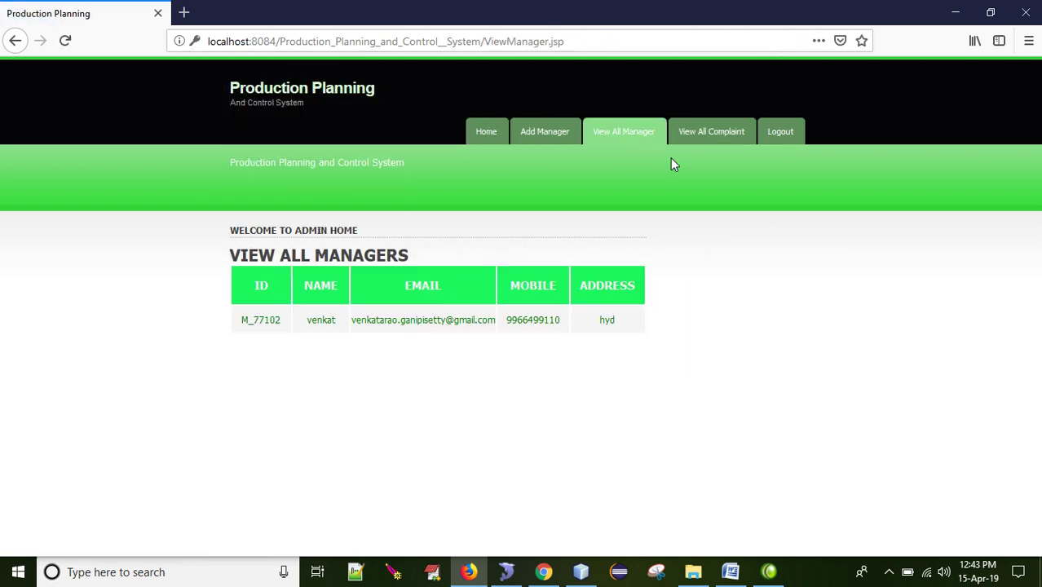
pyautogui.click(16, 41)
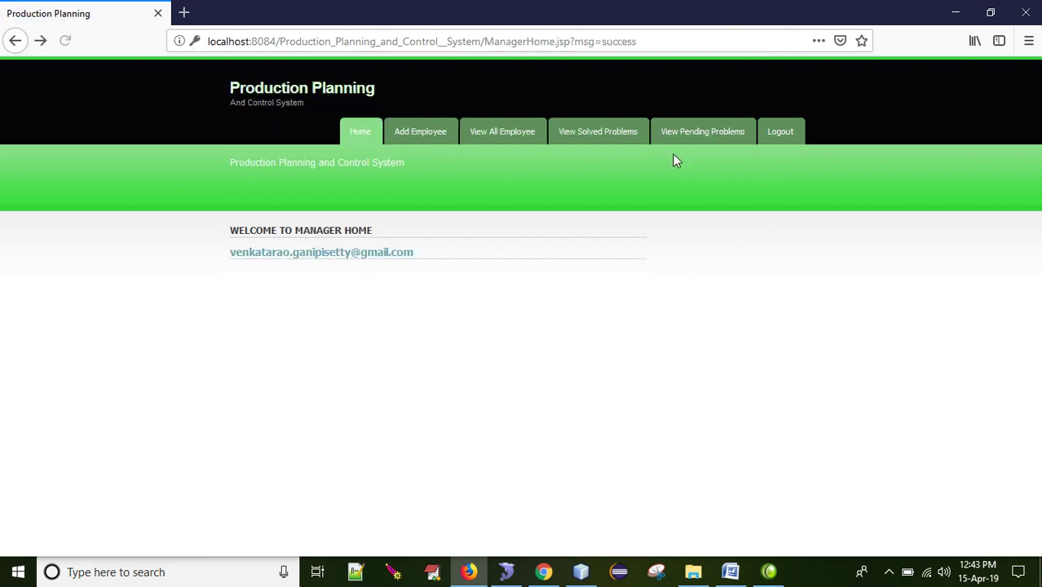
pyautogui.click(610, 134)
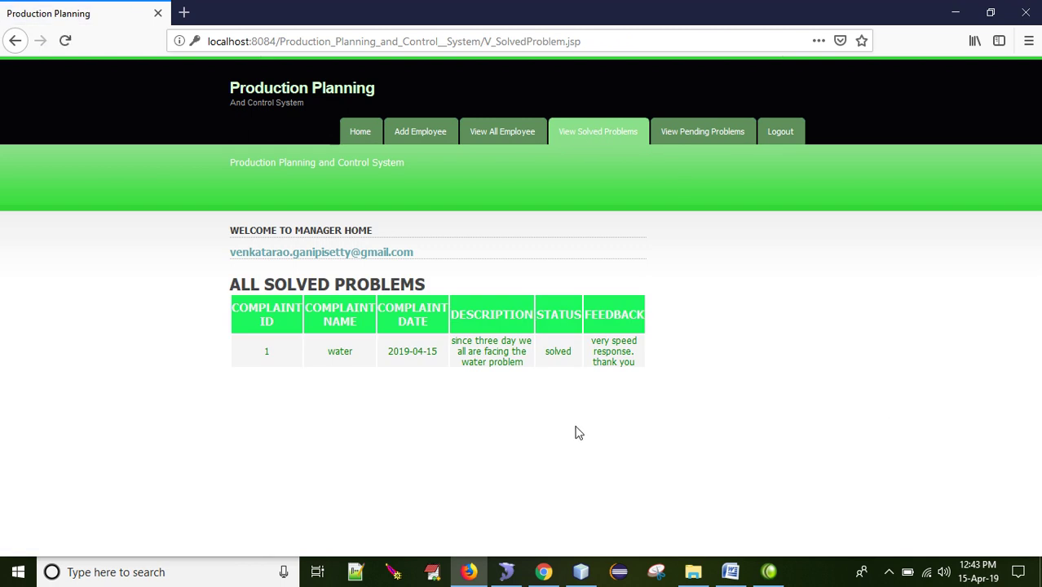
pyautogui.click(703, 133)
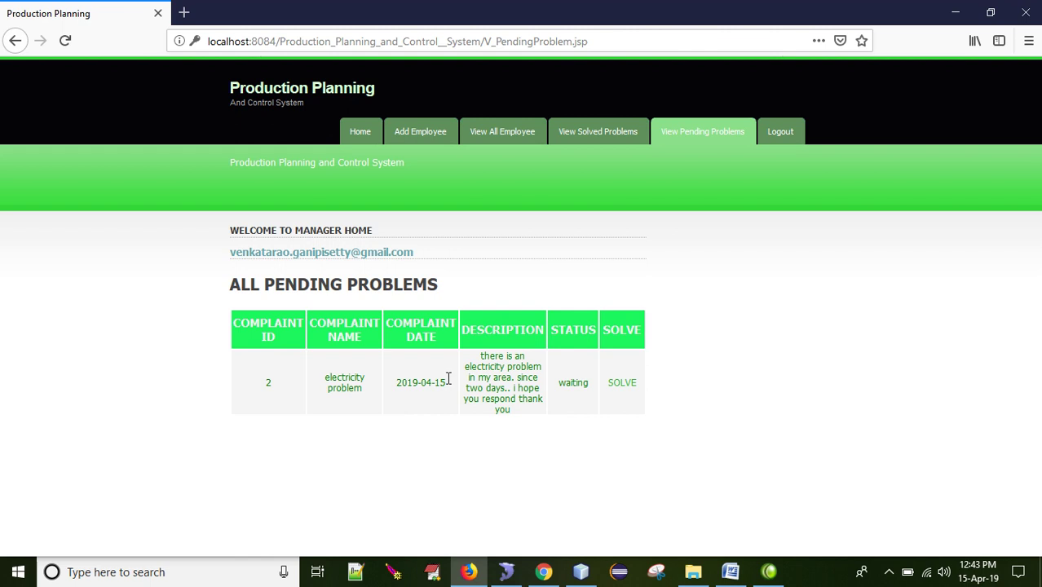
pyautogui.click(629, 383)
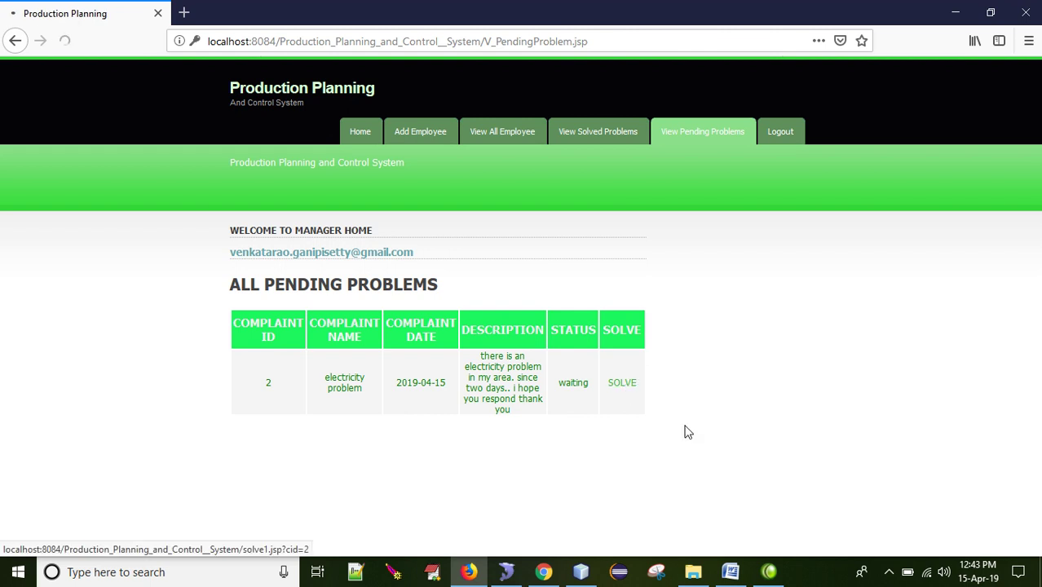
pyautogui.click(581, 279)
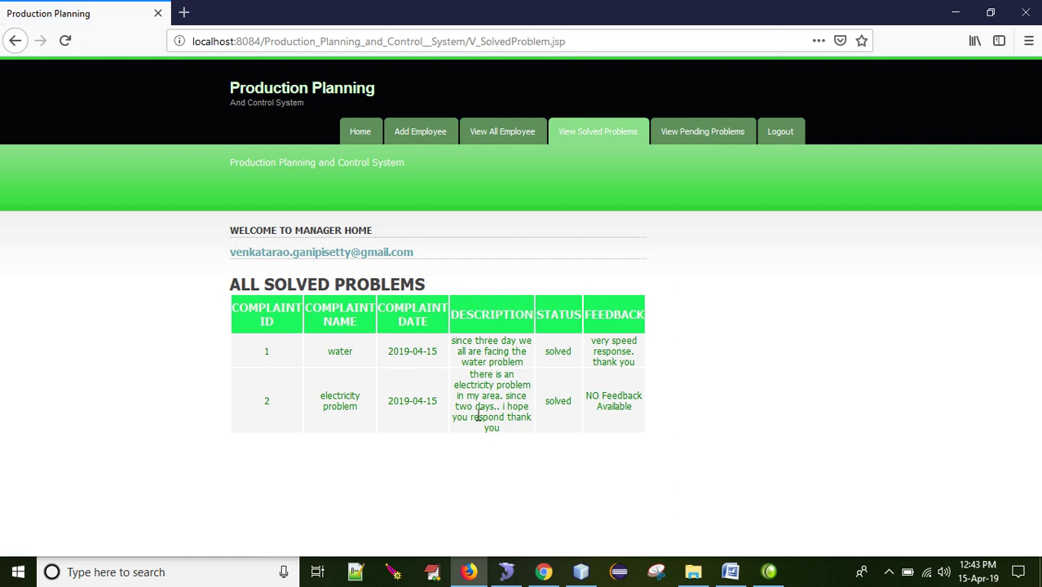
pyautogui.moveTo(470, 374); pyautogui.dragTo(522, 440)
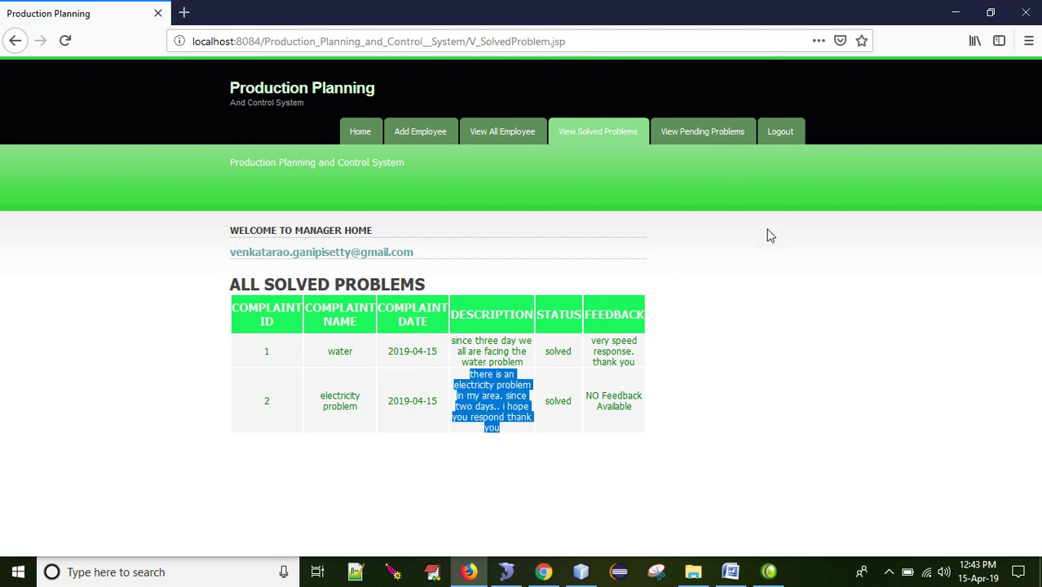
pyautogui.click(770, 140)
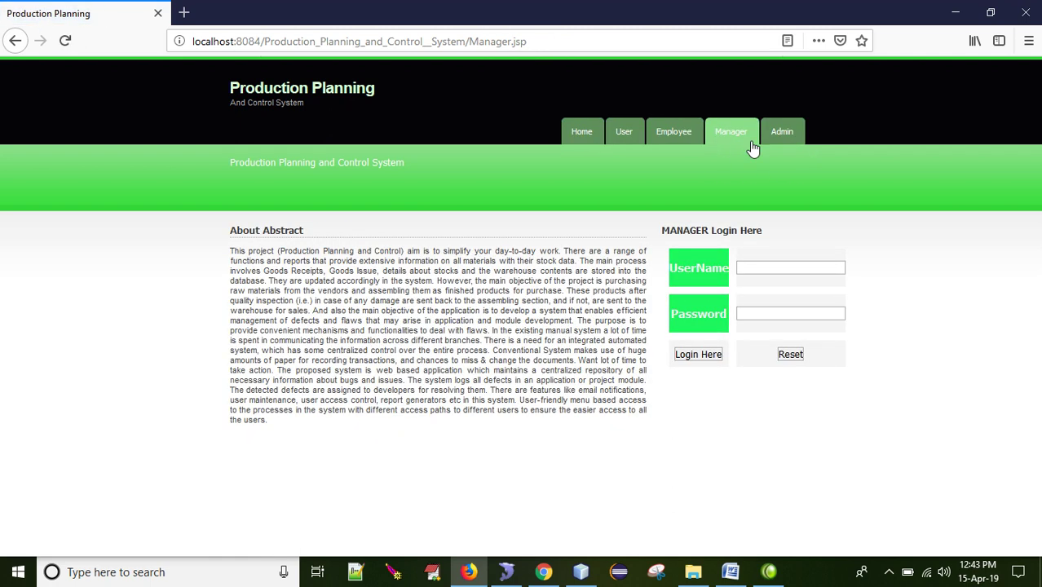
# Step: Log in on the User login page with the user's username and password
pyautogui.click(635, 133)
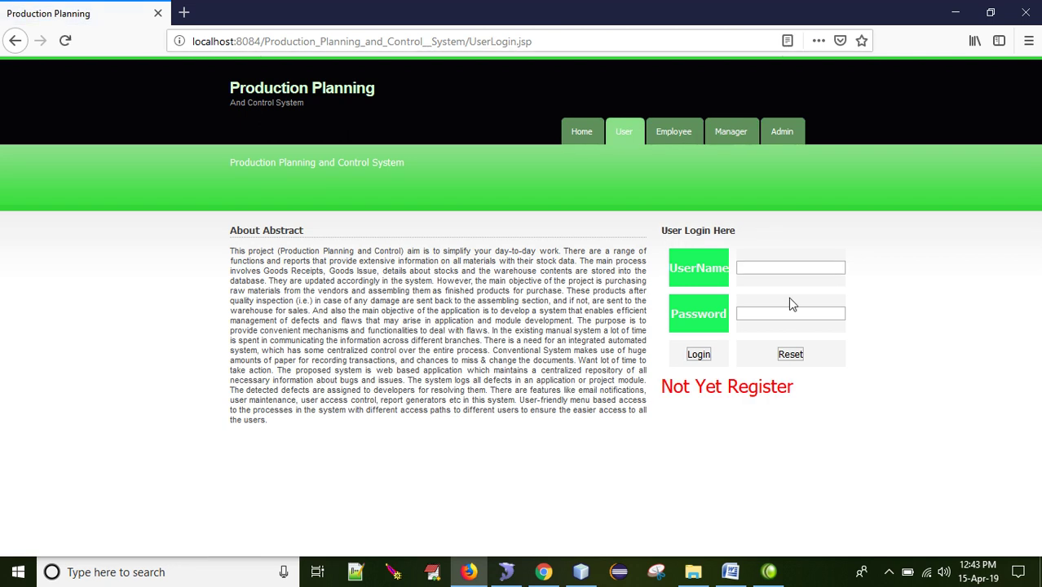
pyautogui.write('ravi')
pyautogui.press('Tab')
pyautogui.write('ravi')
pyautogui.press('Return')
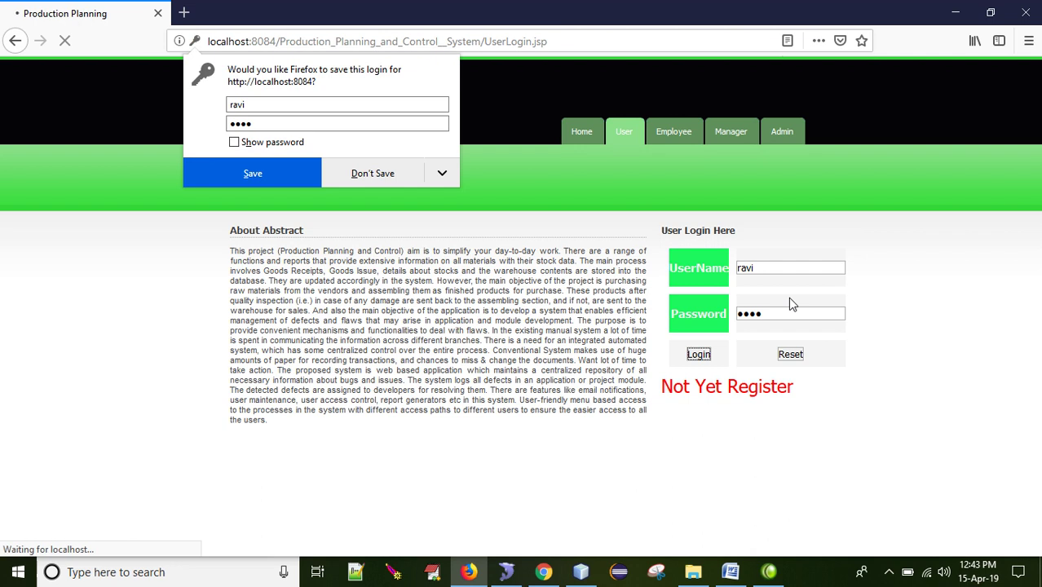
# Step: Decline saving the login and view Complaint Status showing complaint 2 solved
pyautogui.click(359, 181)
pyautogui.click(713, 131)
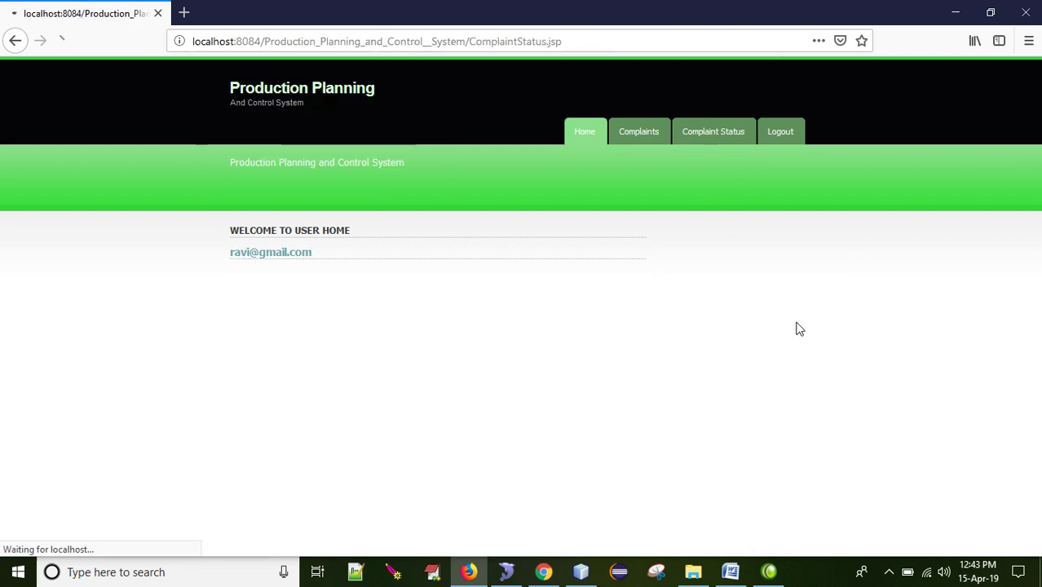
pyautogui.doubleClick(636, 297)
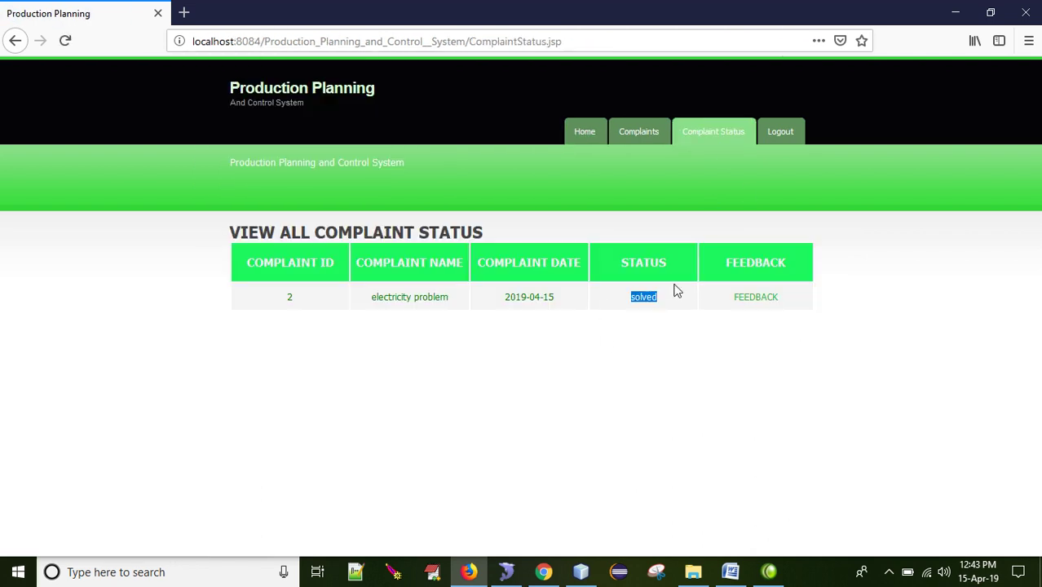
# Step: Submit the feedback 'thank you for responding' for complaint 2, then log the user out
pyautogui.click(755, 297)
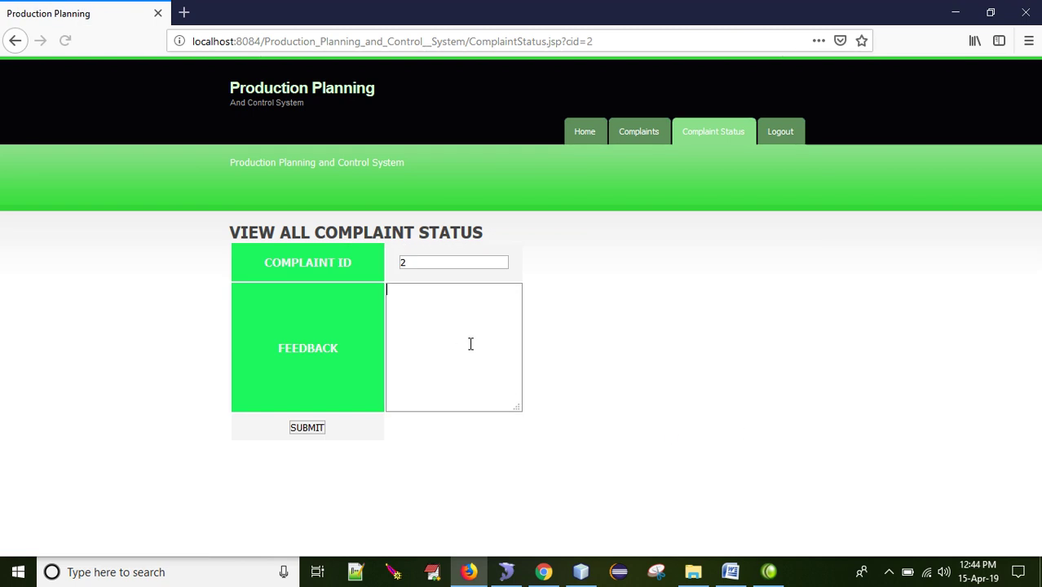
pyautogui.click(471, 344)
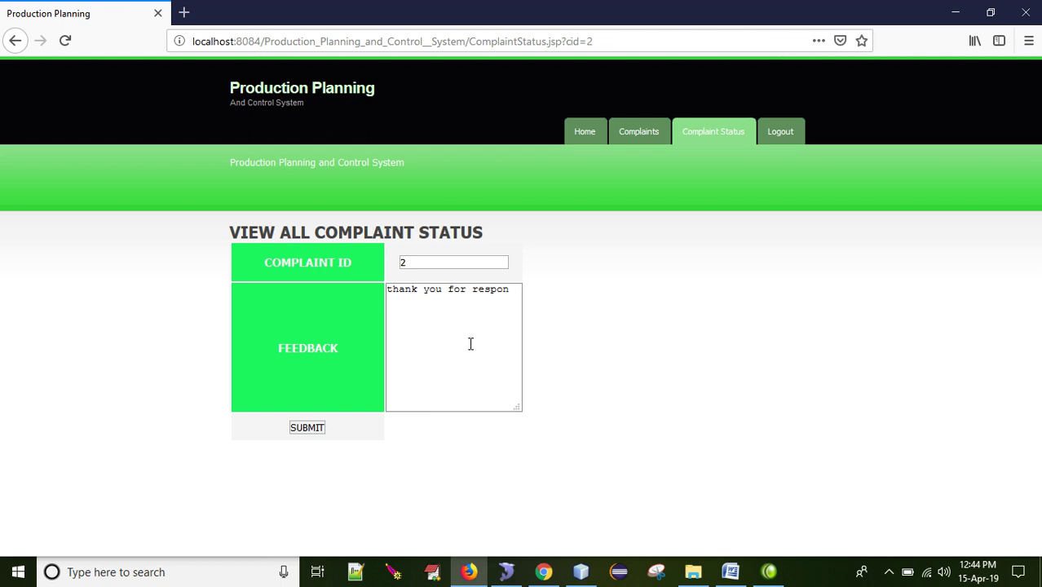
pyautogui.write('thank you for responding..')
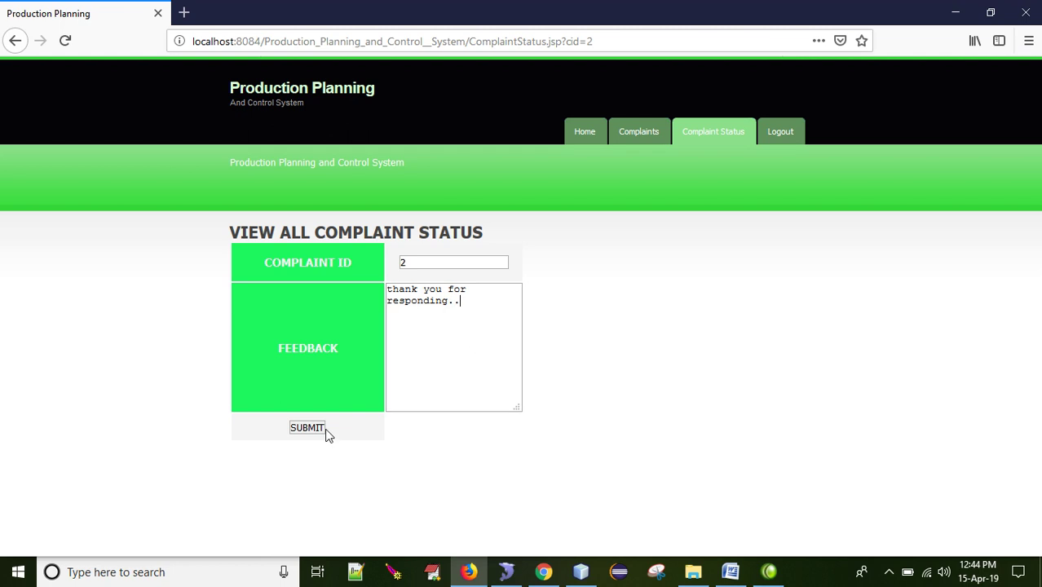
pyautogui.click(318, 429)
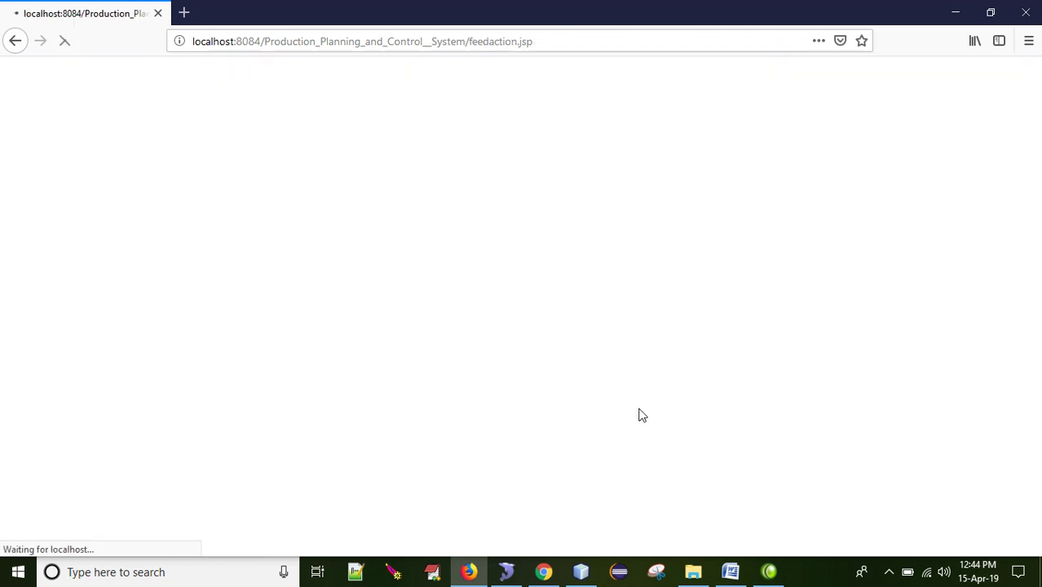
pyautogui.click(584, 276)
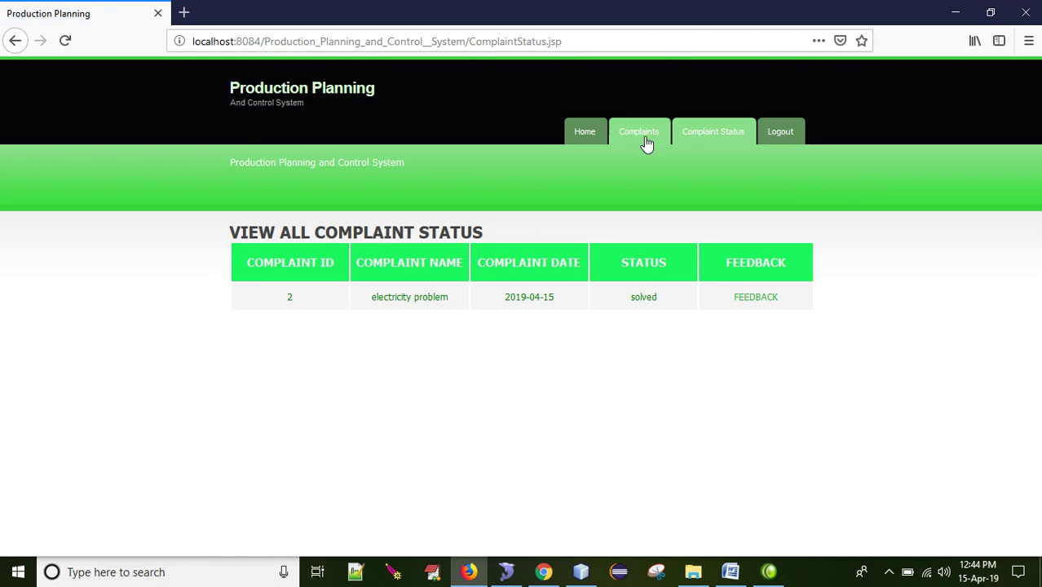
pyautogui.click(629, 133)
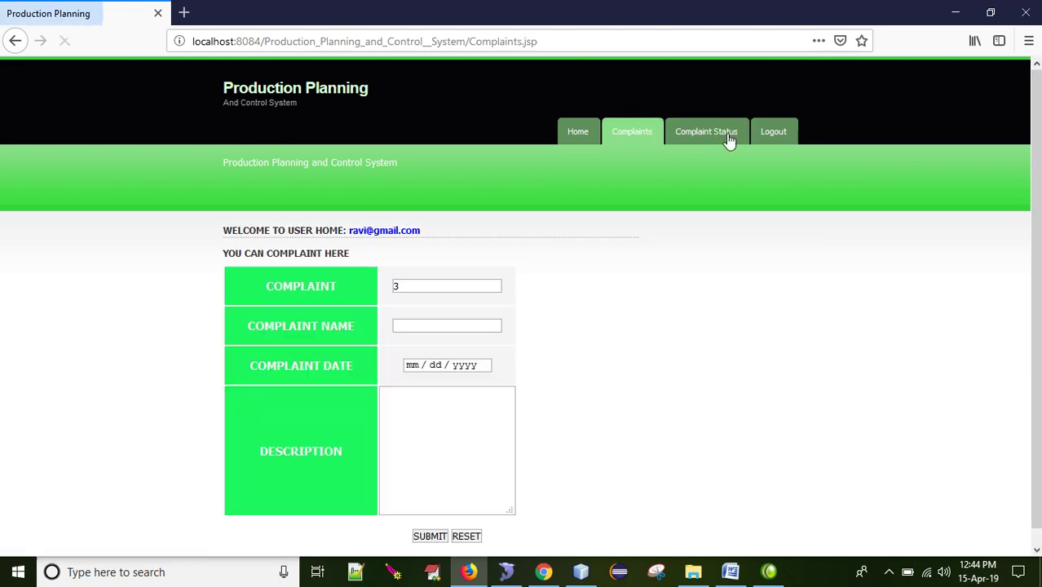
pyautogui.click(779, 133)
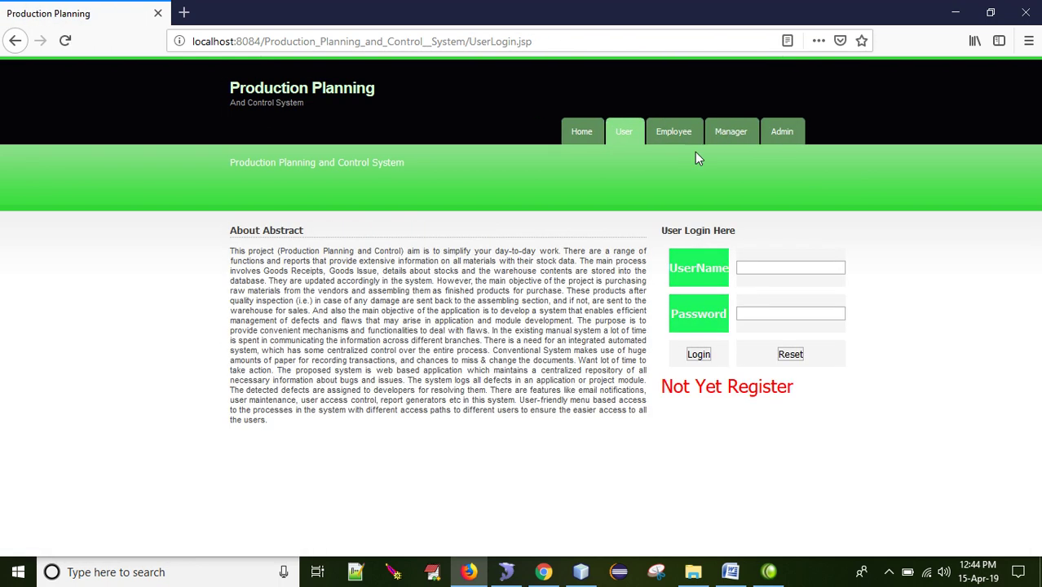
# Step: Log in as the manager on the Manager login page
pyautogui.click(728, 133)
pyautogui.click(773, 265)
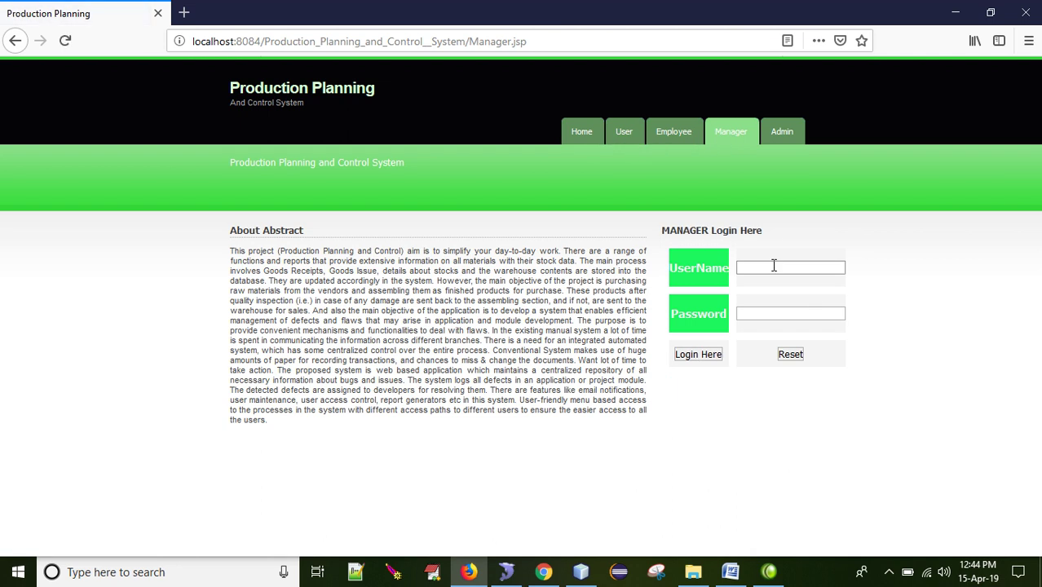
pyautogui.write('venkat')
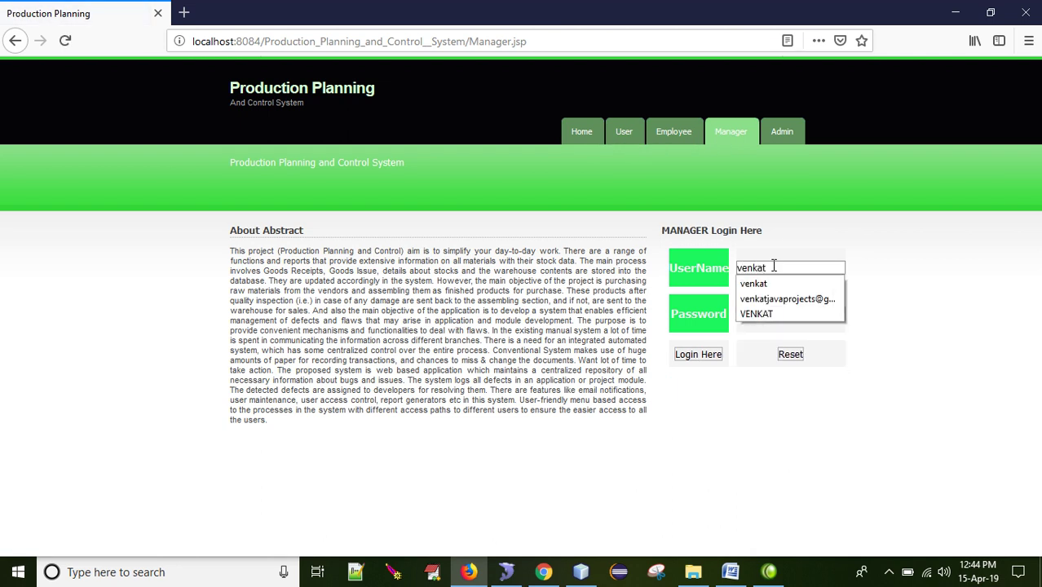
pyautogui.press('Tab')
pyautogui.press('Return')
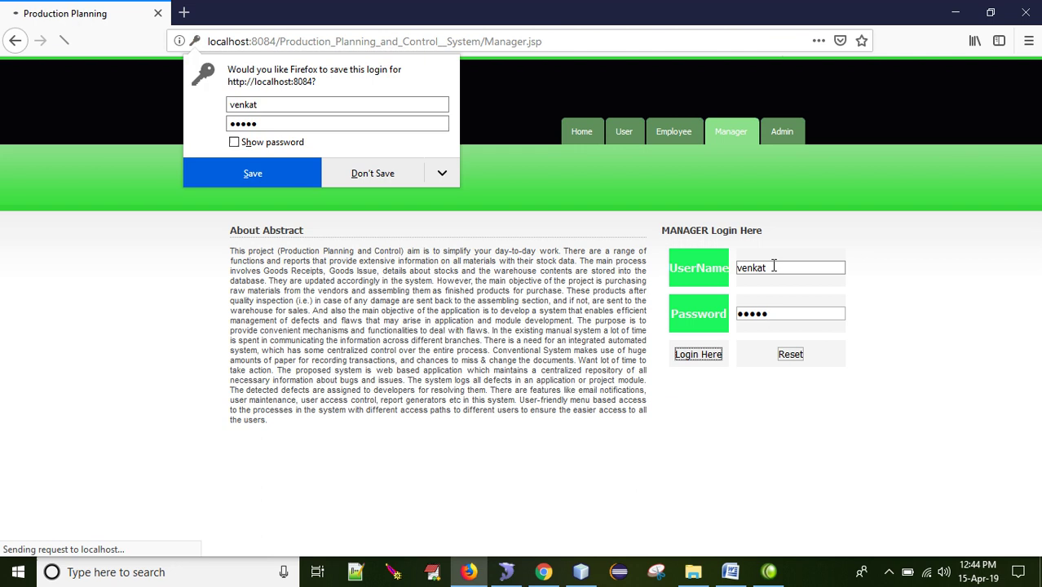
# Step: Check complaint 2's feedback 'thank you for responding..' in View Solved Problems, then log out
pyautogui.click(701, 135)
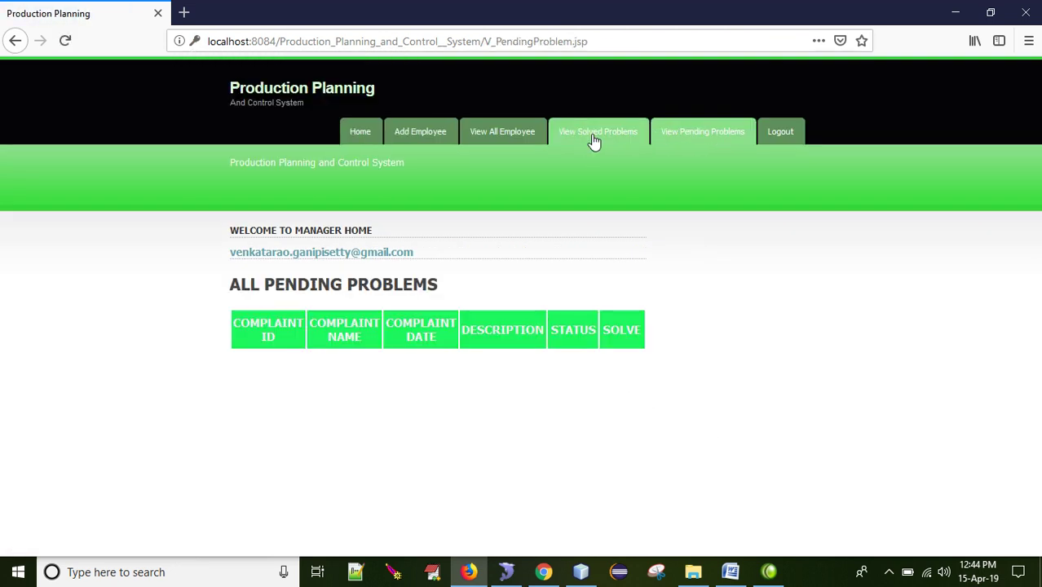
pyautogui.click(594, 133)
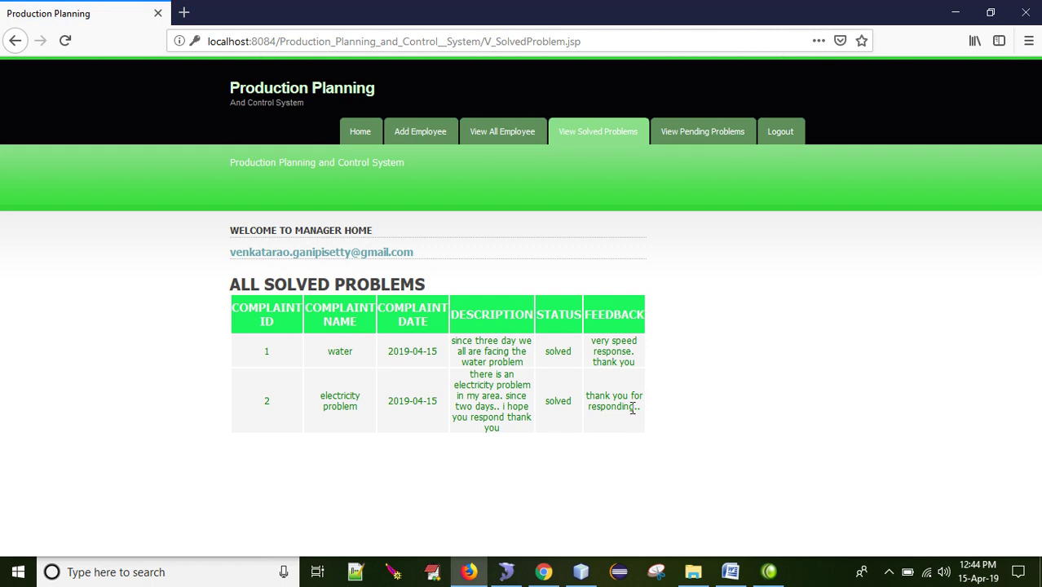
pyautogui.tripleClick(640, 408)
pyautogui.click(623, 420)
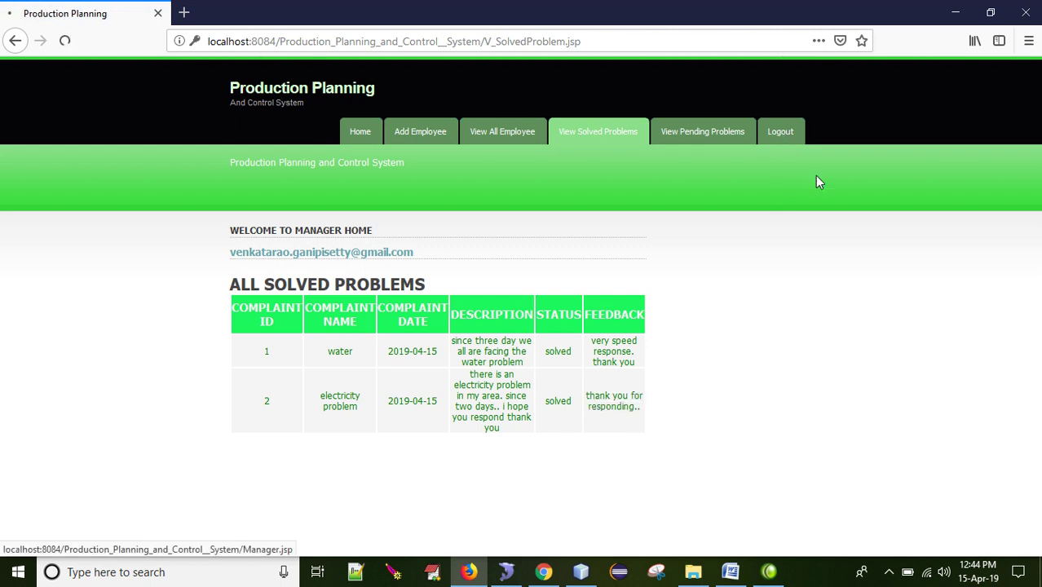
pyautogui.click(780, 132)
# Step: Bring up the Camtasia Recorder window from the system tray over the browser
pyautogui.click(769, 574)
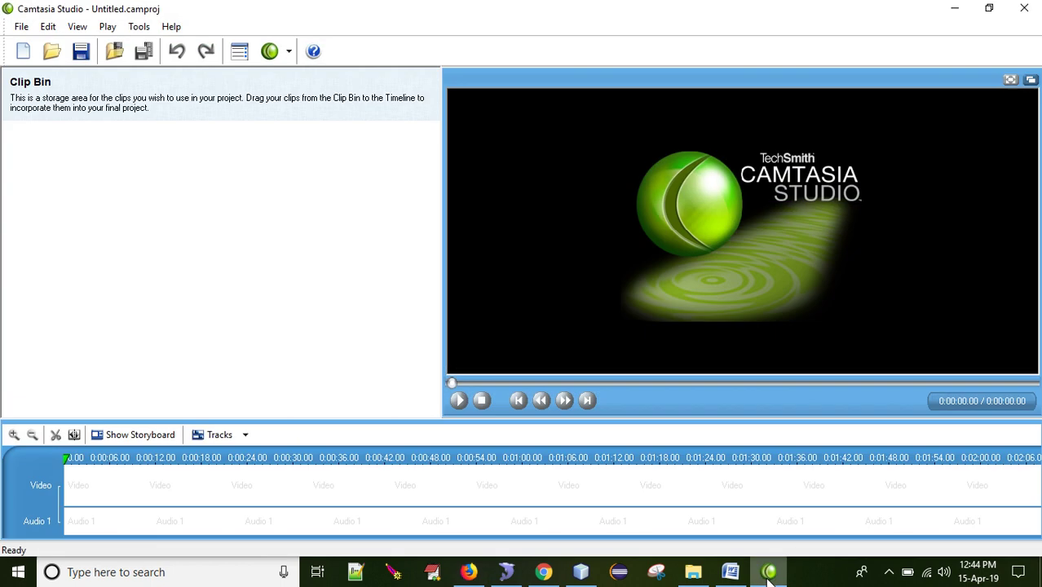
pyautogui.click(769, 574)
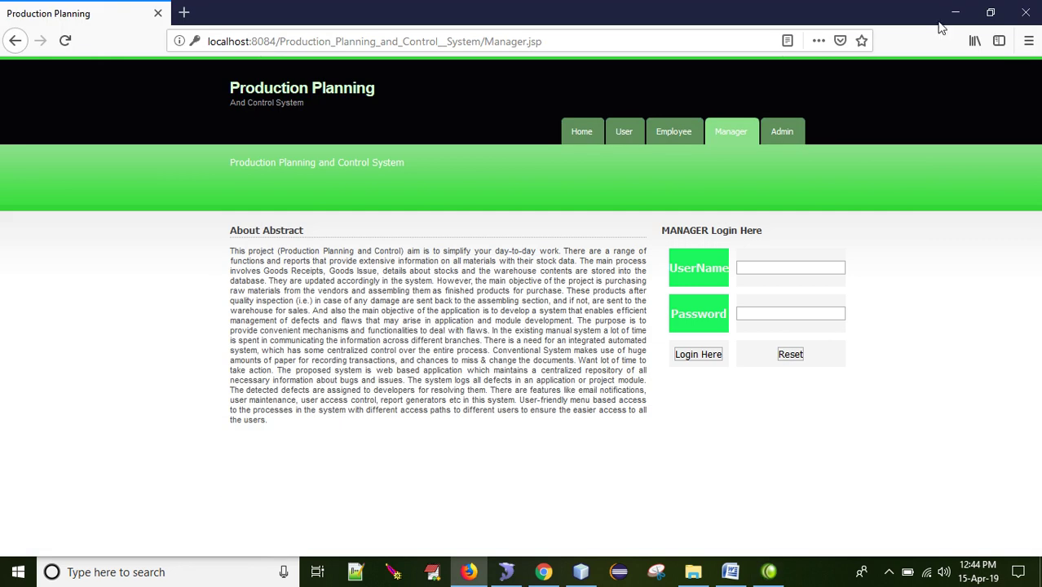
pyautogui.click(889, 572)
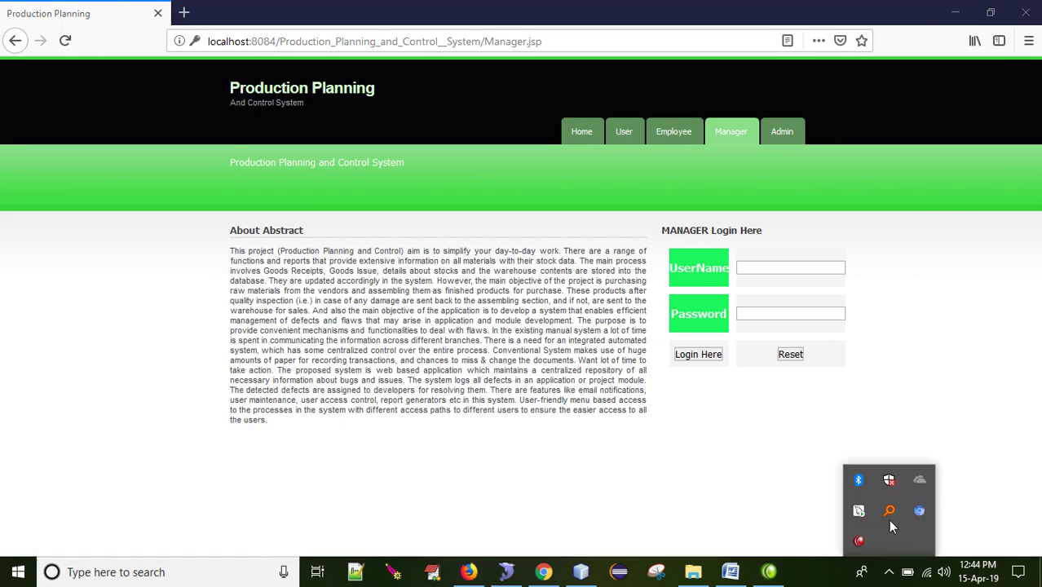
pyautogui.click(858, 540)
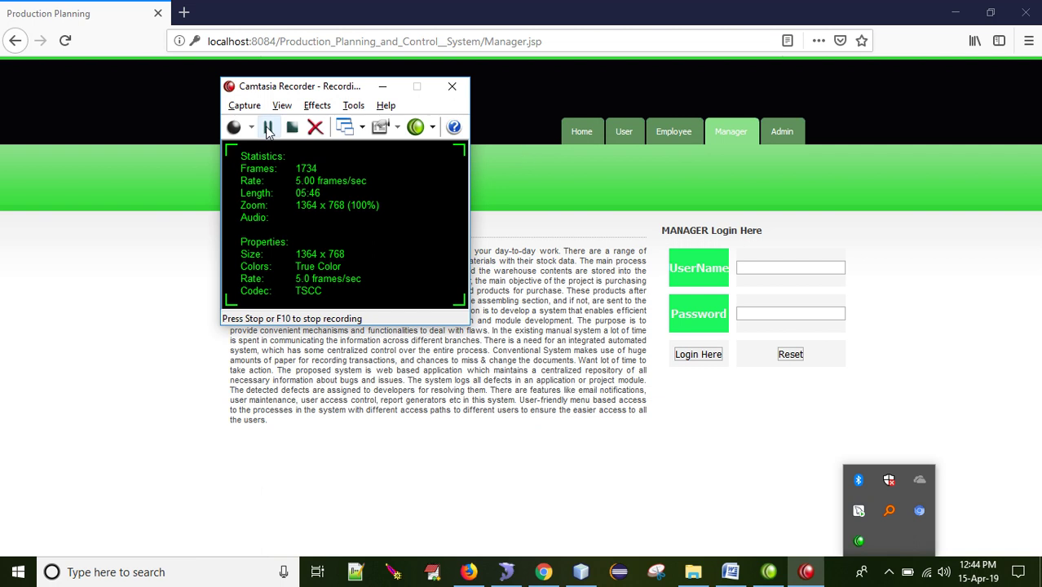